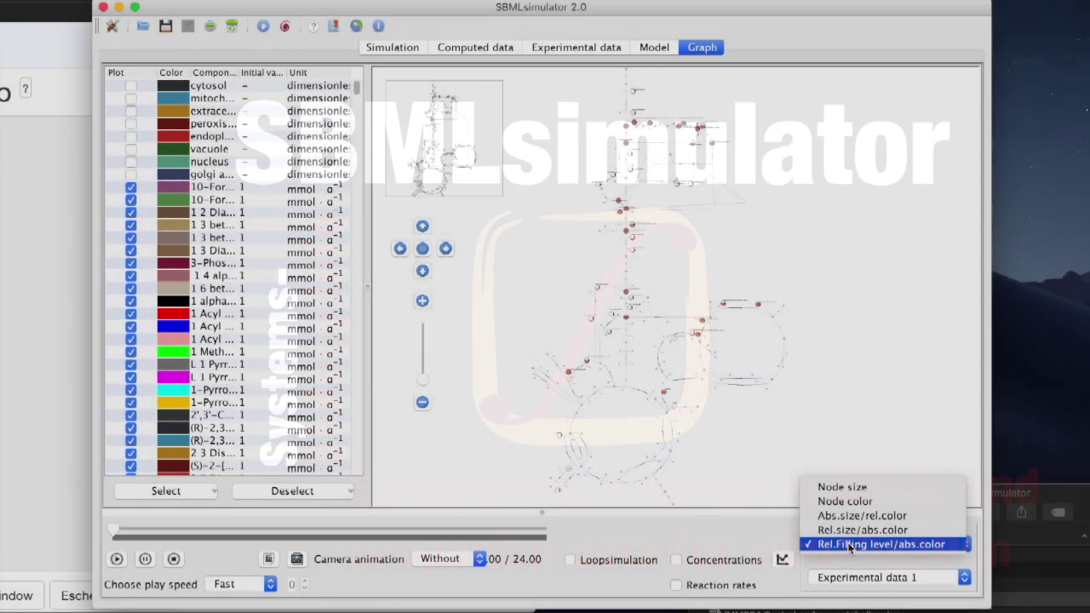
# - Keep the Rel.Filling level/abs.color visualization with Experimental data 1 selected
pyautogui.click(846, 546)
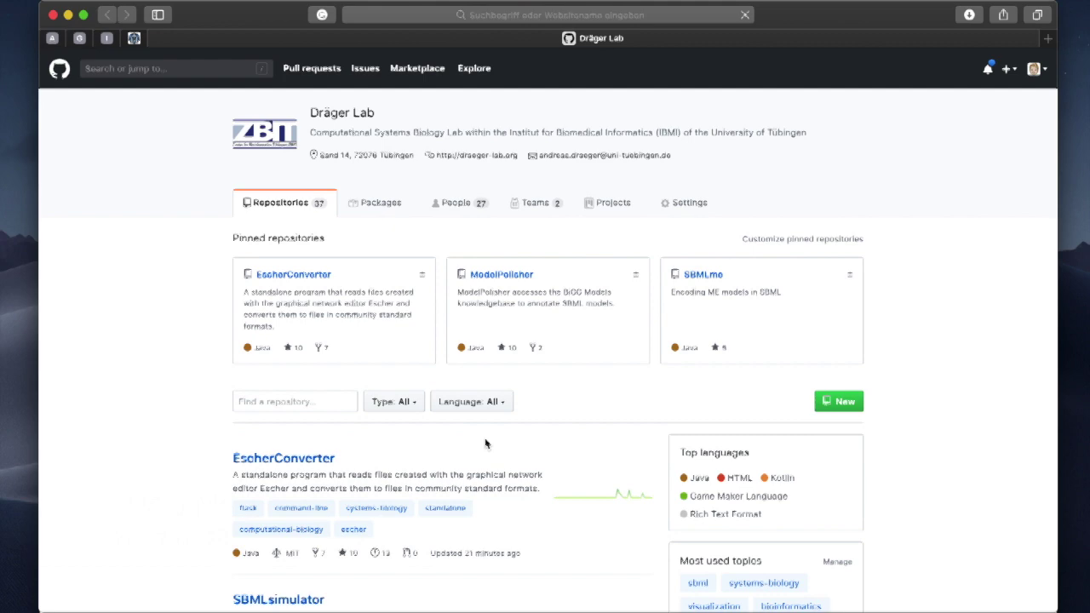
# - Go to bigg.ucsd.edu and search its models for Saccharomyces cerevisiae
pyautogui.write('bigg.ucsd.edu')
pyautogui.press('Return')
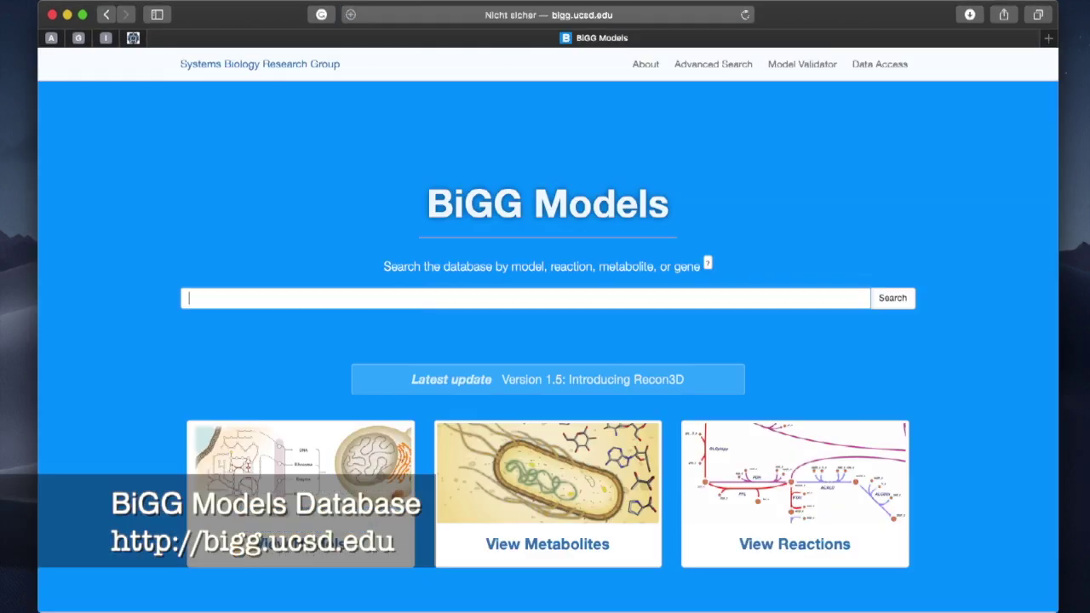
pyautogui.write('Sa')
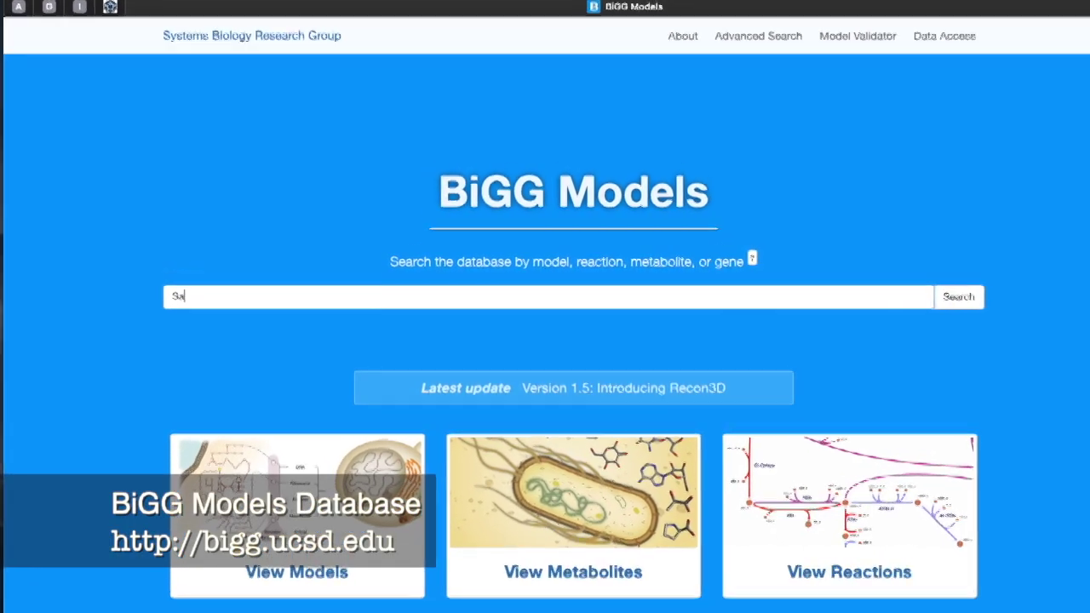
pyautogui.write('cc')
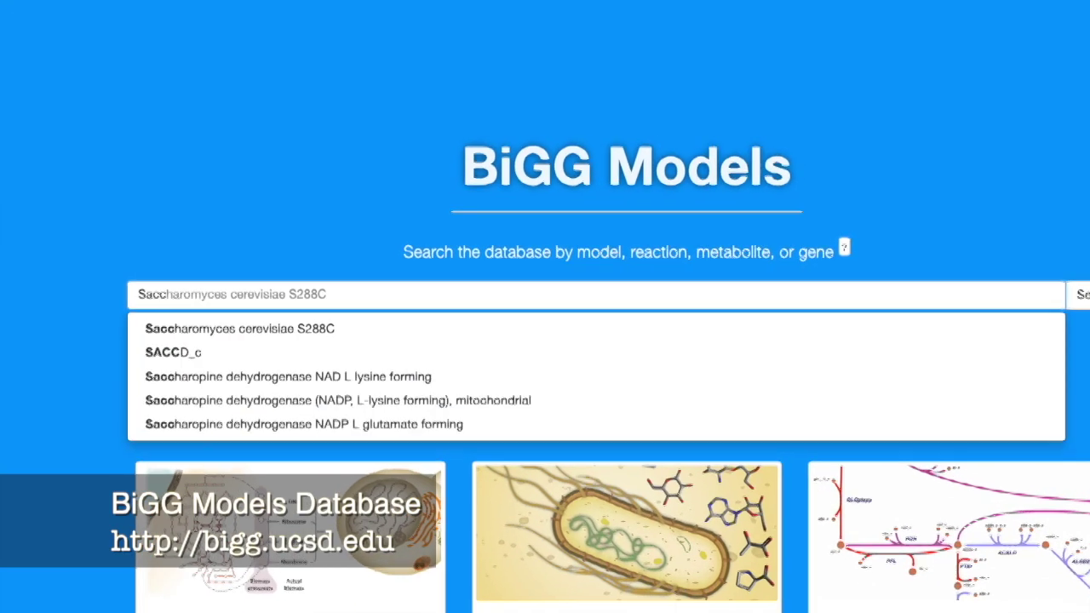
pyautogui.write('haromyces cerev')
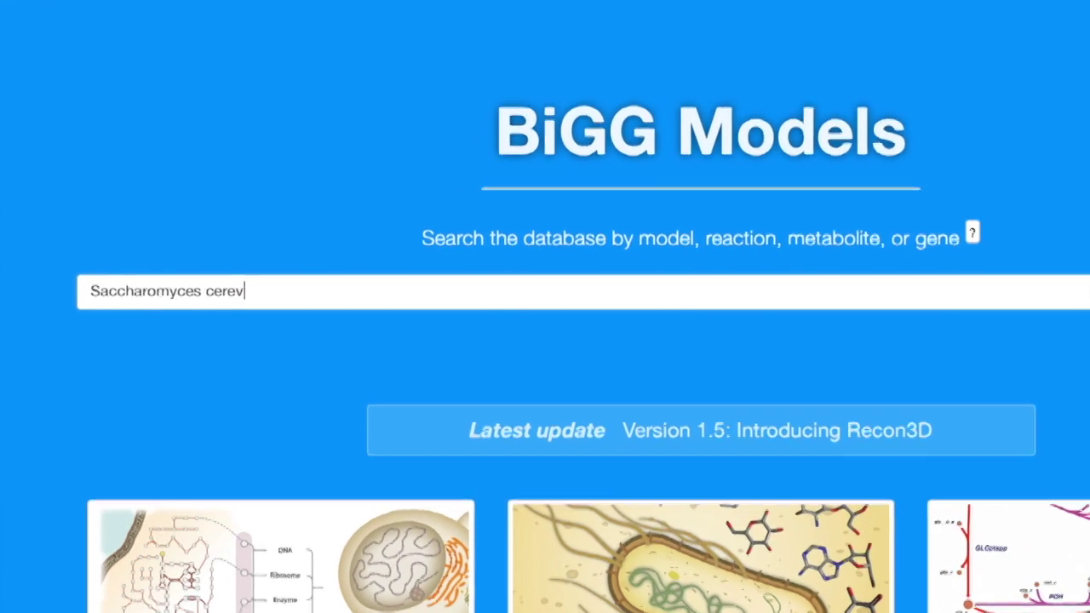
pyautogui.write('isiae')
pyautogui.press('Return')
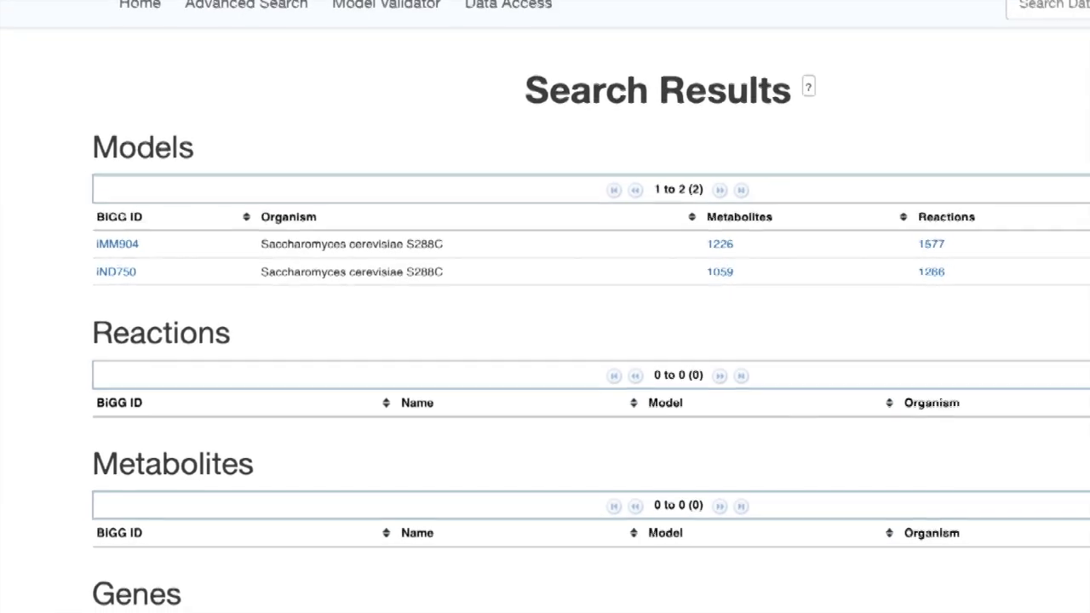
# - Open the iMM904 model page and scroll down to its Escher map
pyautogui.click(130, 255)
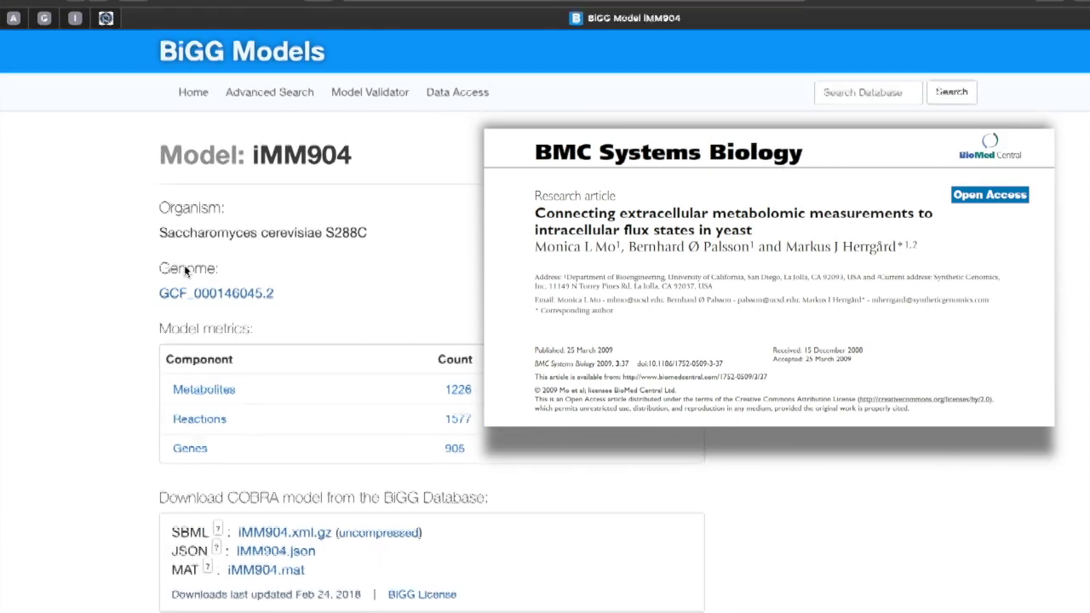
pyautogui.scroll(-5, 306, 265)
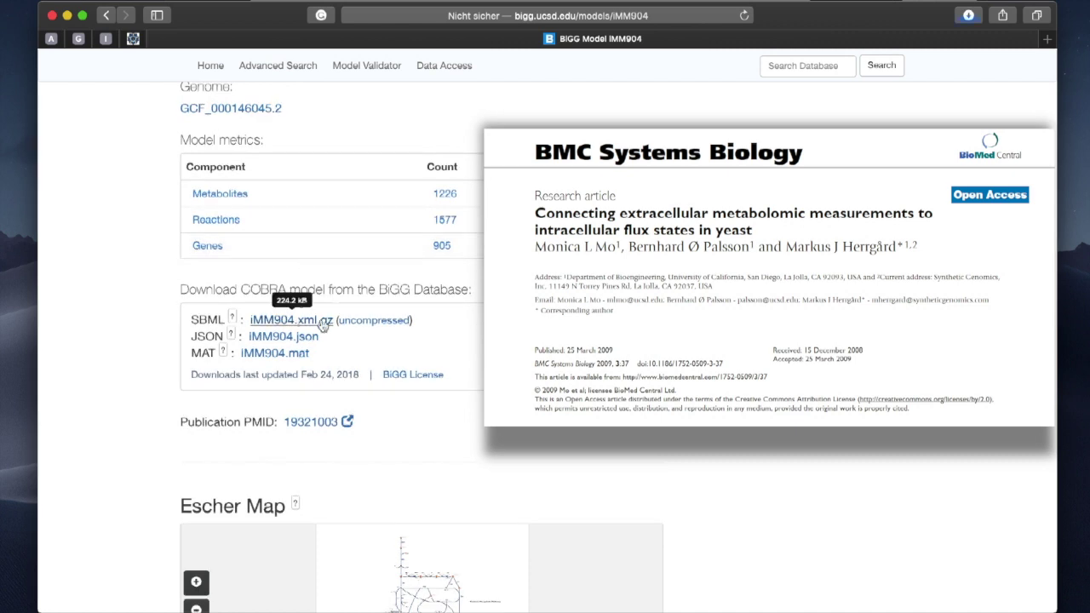
pyautogui.scroll(-3, 333, 298)
pyautogui.scroll(-5, 328, 294)
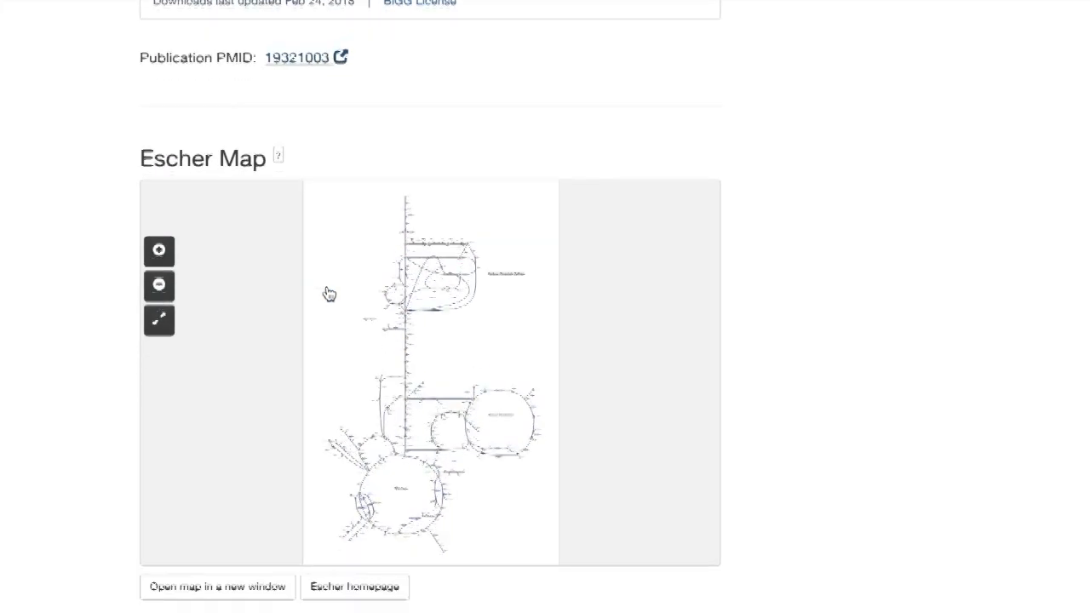
pyautogui.scroll(-2, 290, 293)
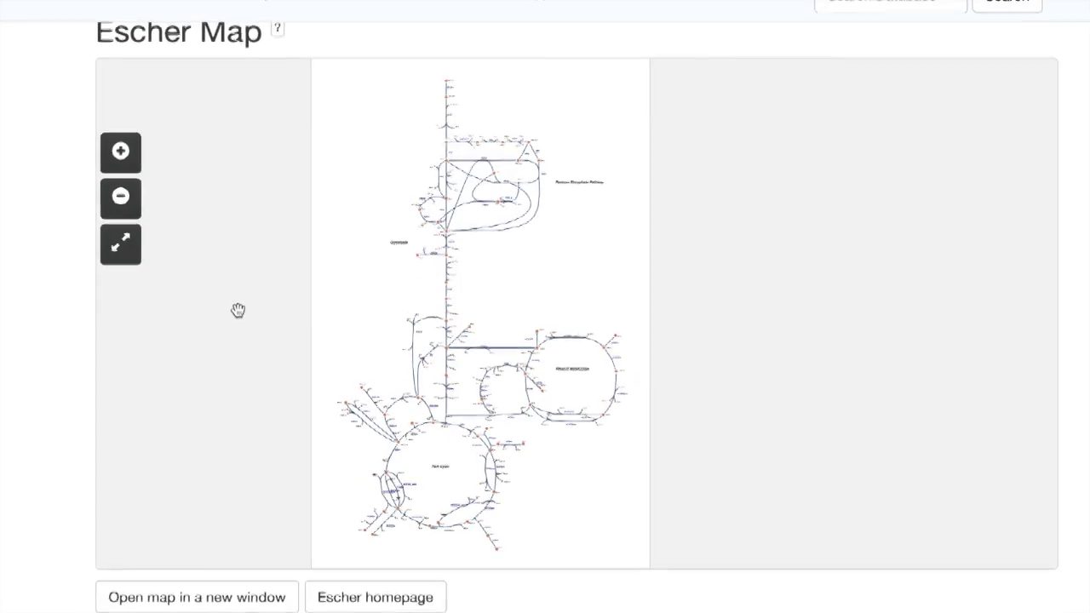
# - Zoom the Escher map onto the TCA Cycle and download iMM904.Central carbon metabolism.json
pyautogui.click(125, 153)
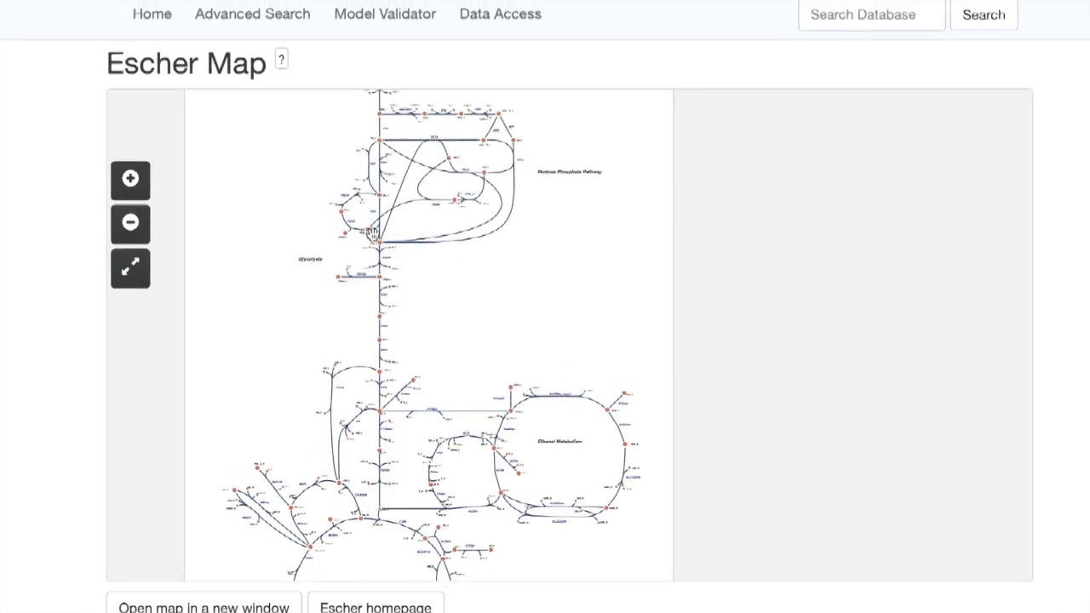
pyautogui.click(125, 168)
pyautogui.moveTo(454, 327)
pyautogui.mouseDown()
pyautogui.moveTo(554, 585)
pyautogui.moveTo(523, 24)
pyautogui.mouseUp()
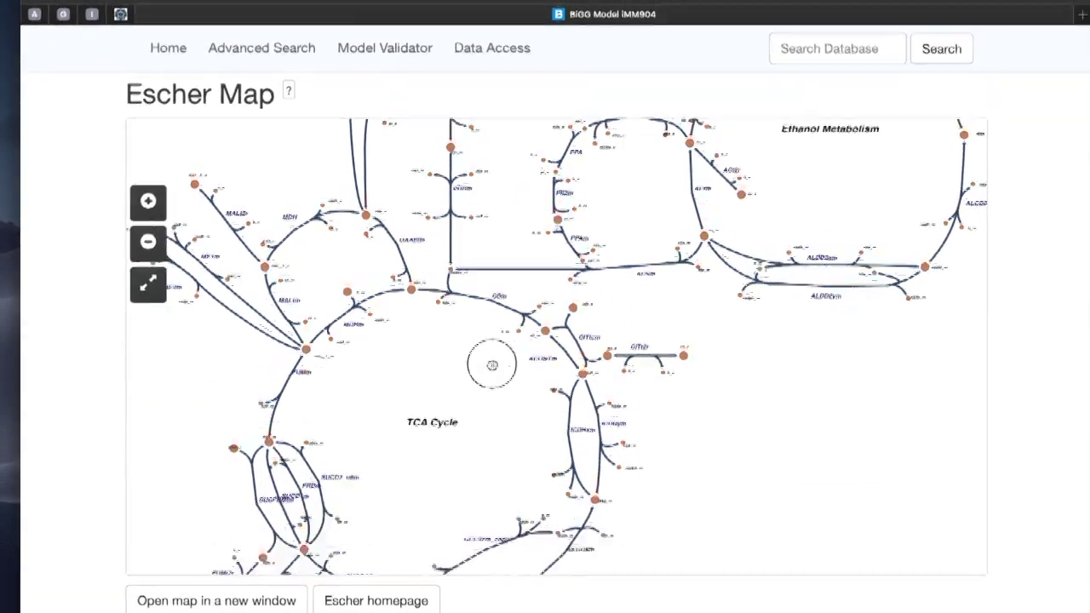
pyautogui.moveTo(491, 365); pyautogui.dragTo(494, 231)
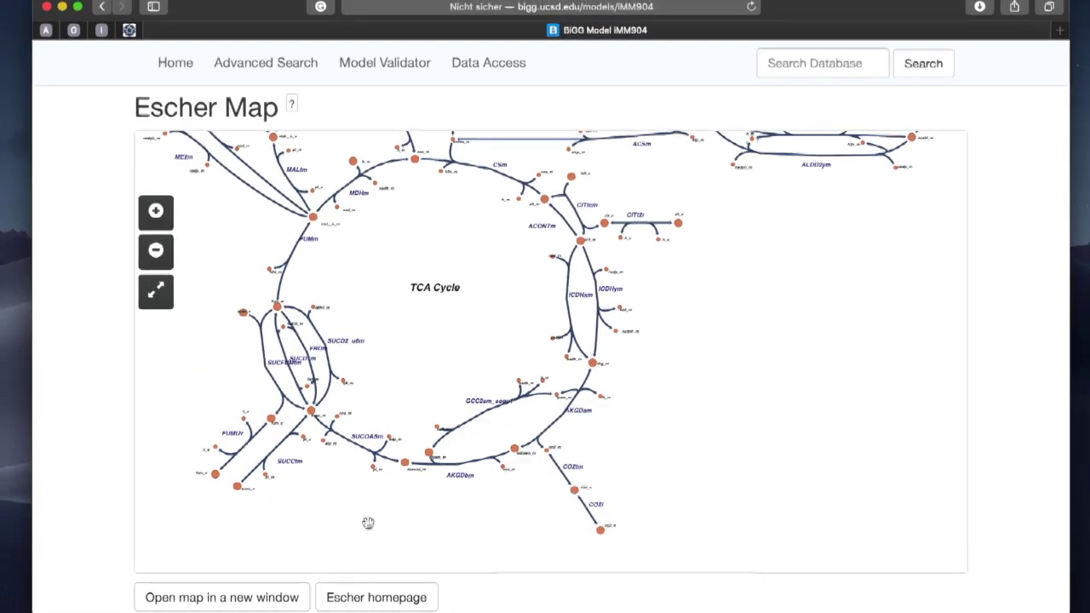
pyautogui.scroll(-3, 365, 520)
pyautogui.click(358, 577)
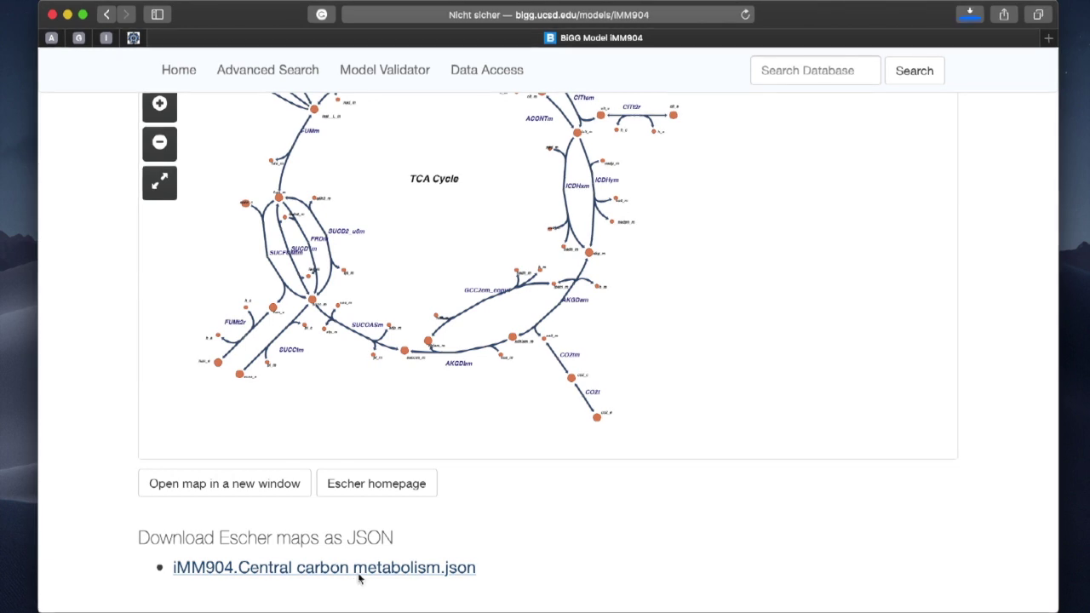
pyautogui.click(428, 473)
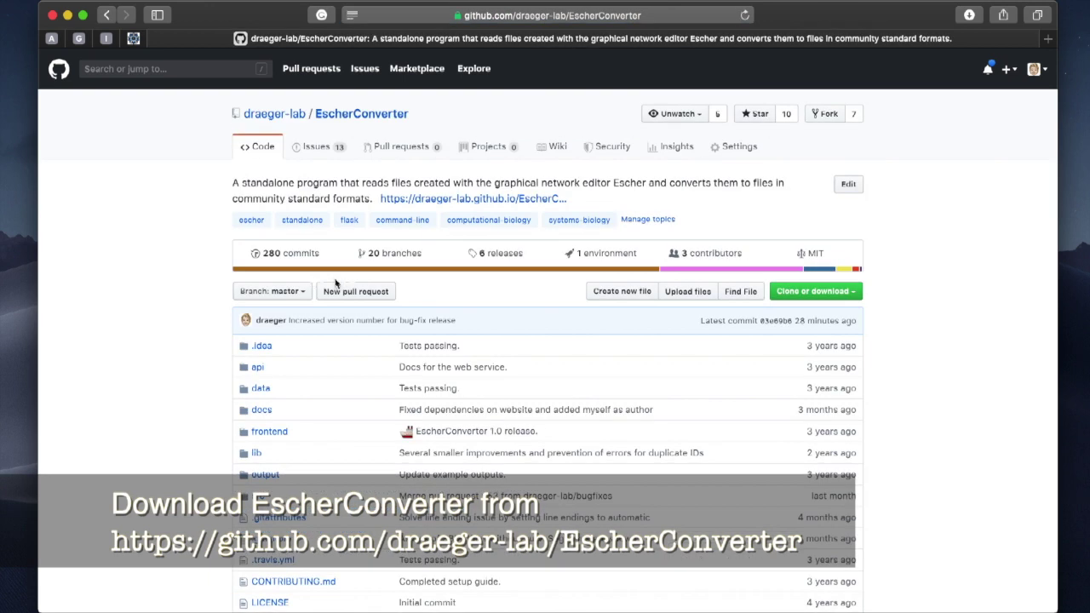
# - Browse the EscherConverter releases down to the version 1.2.1 assets
pyautogui.click(496, 259)
pyautogui.scroll(-1, 449, 392)
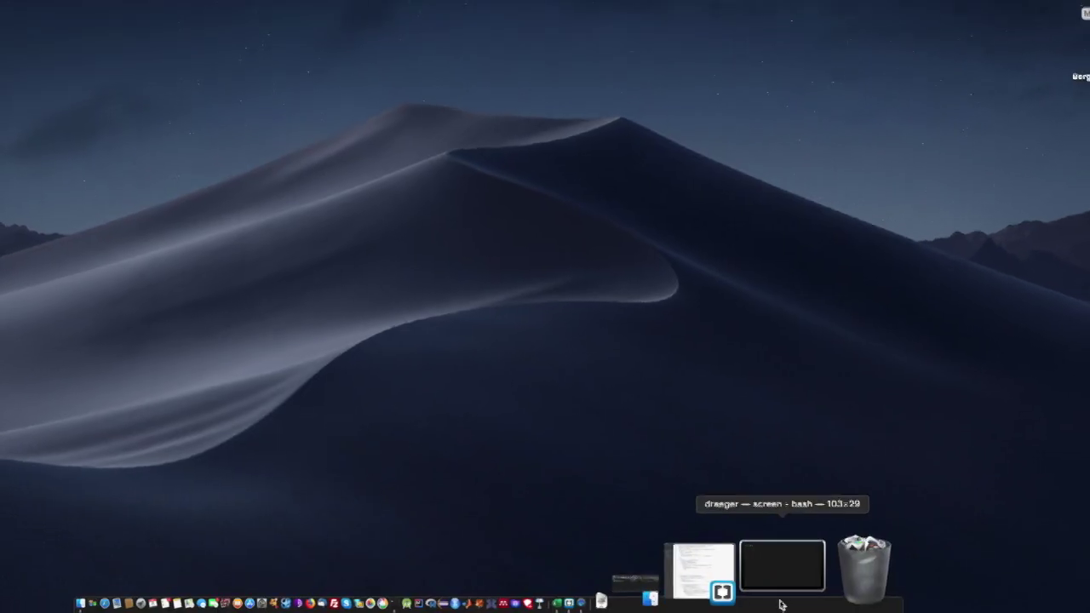
pyautogui.click(779, 558)
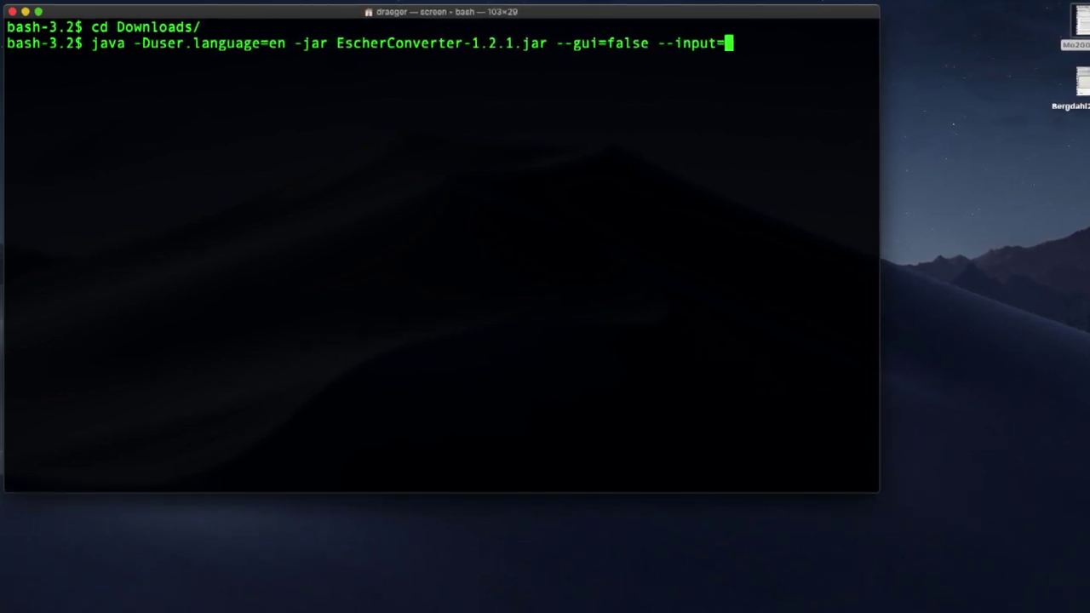
# - Complete the EscherConverter-1.2.1 command with the JSON map's input and output paths, run it, and hide Terminal
pyautogui.click(718, 586)
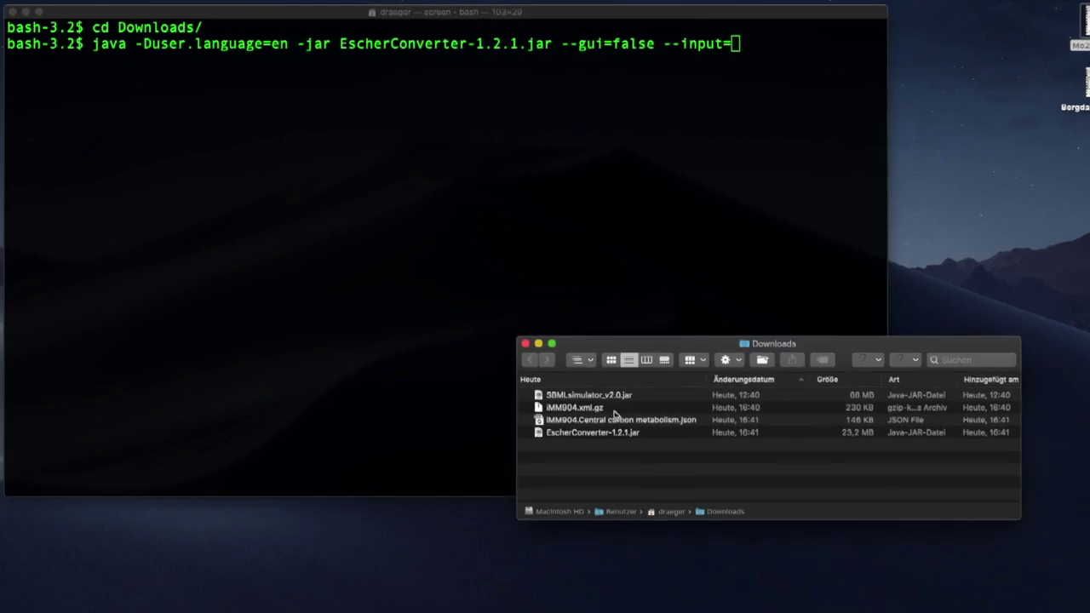
pyautogui.moveTo(651, 429); pyautogui.dragTo(735, 267)
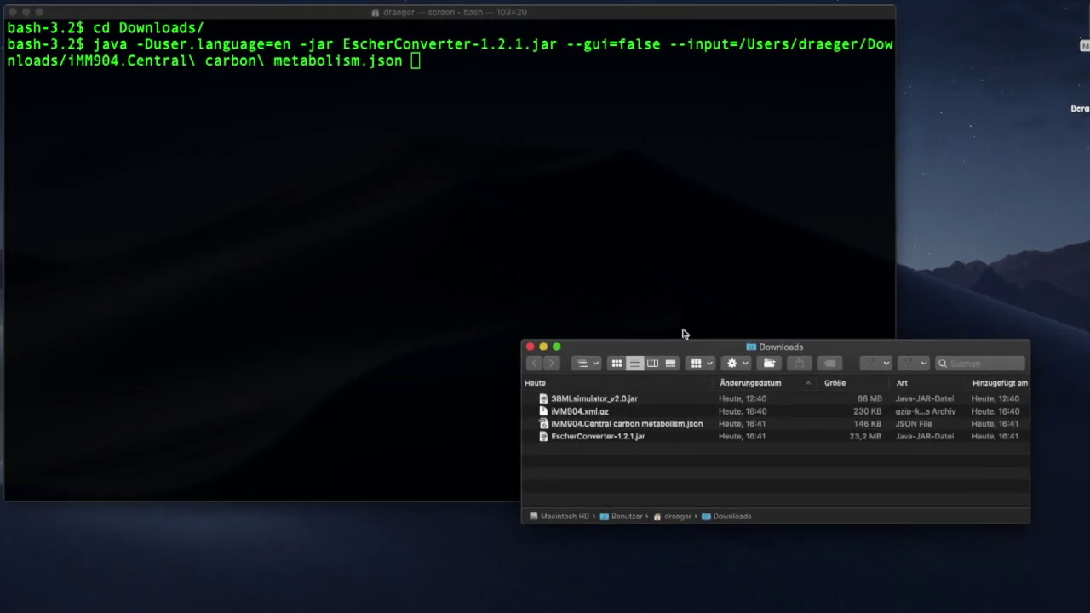
pyautogui.click(684, 333)
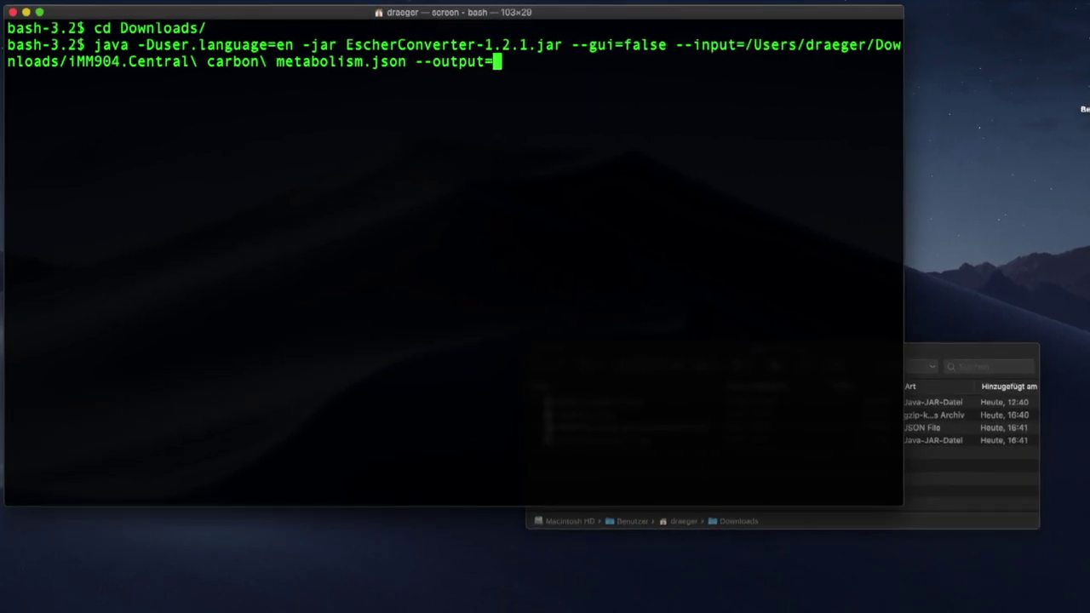
pyautogui.click(926, 348)
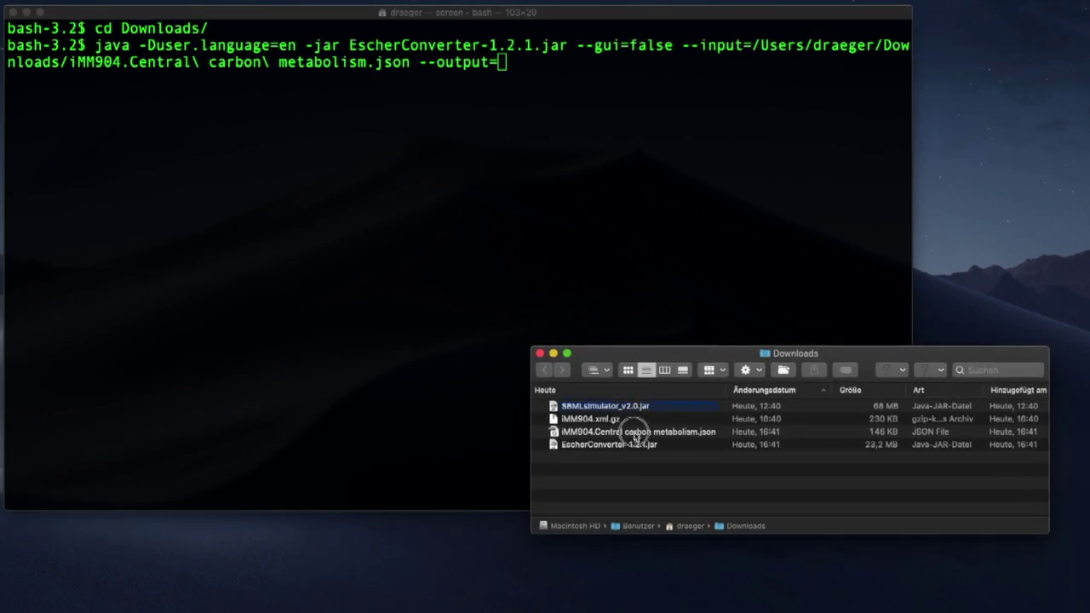
pyautogui.moveTo(635, 438); pyautogui.dragTo(640, 246)
pyautogui.click(641, 242)
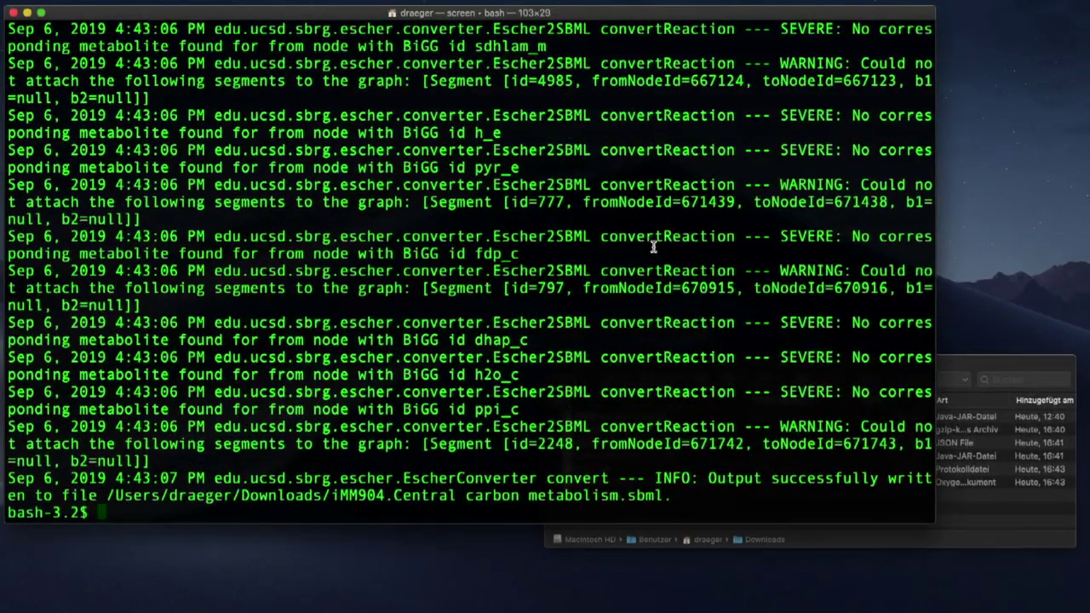
pyautogui.press('super+h')
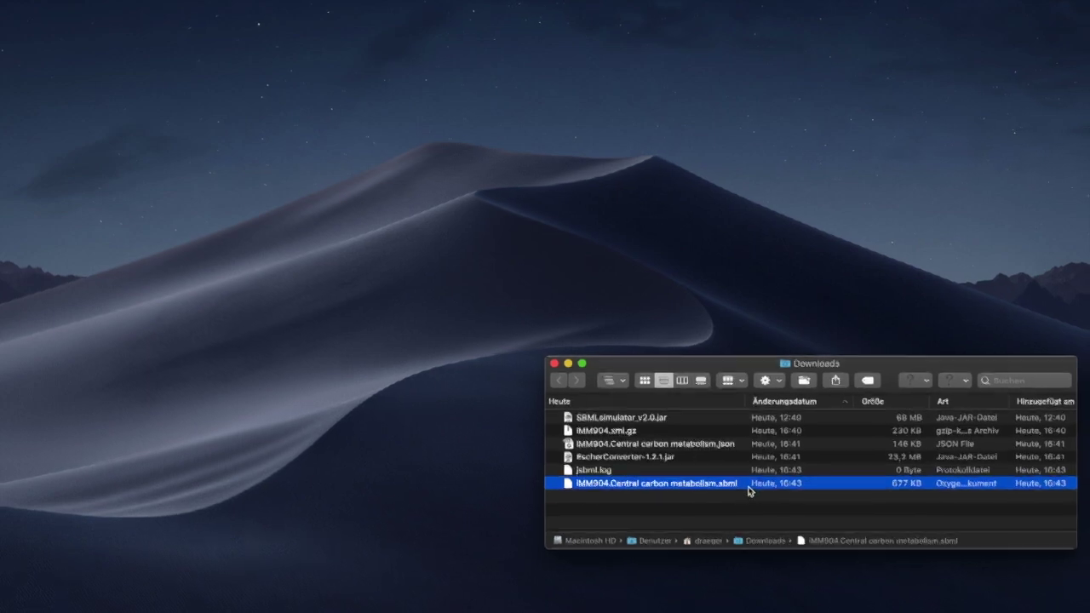
# - Open iMM904.Central carbon metabolism.sbml from Downloads to view its XML
pyautogui.click(529, 345)
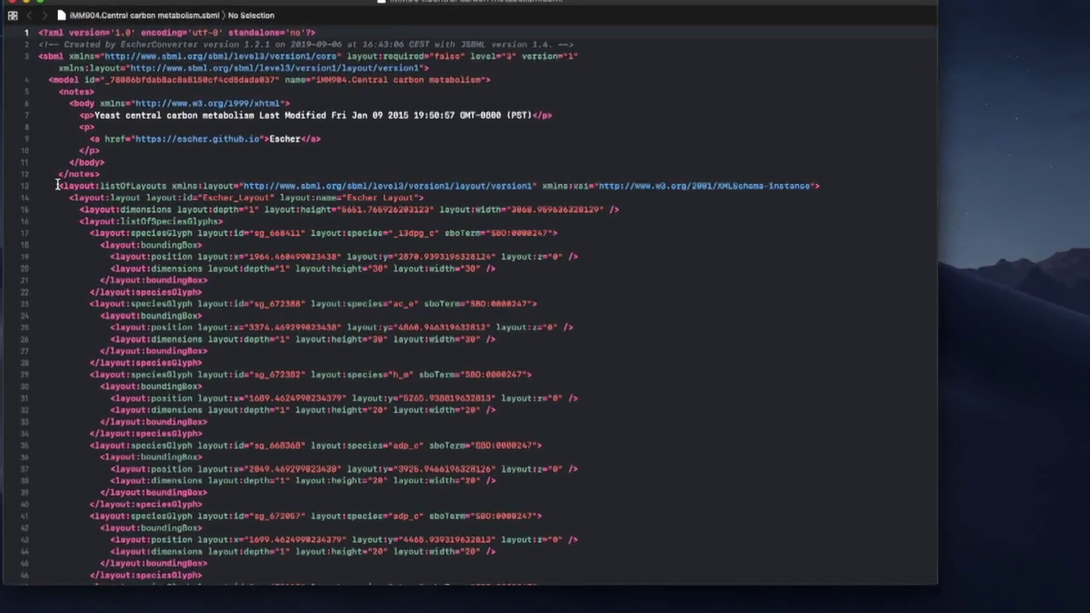
pyautogui.scroll(-3, 372, 256)
pyautogui.scroll(-4, 374, 255)
pyautogui.scroll(-7, 382, 255)
pyautogui.scroll(-1, 383, 256)
pyautogui.scroll(-15, 383, 256)
pyautogui.scroll(-15, 382, 256)
pyautogui.scroll(-15, 382, 255)
pyautogui.scroll(-15, 383, 255)
pyautogui.scroll(-15, 383, 256)
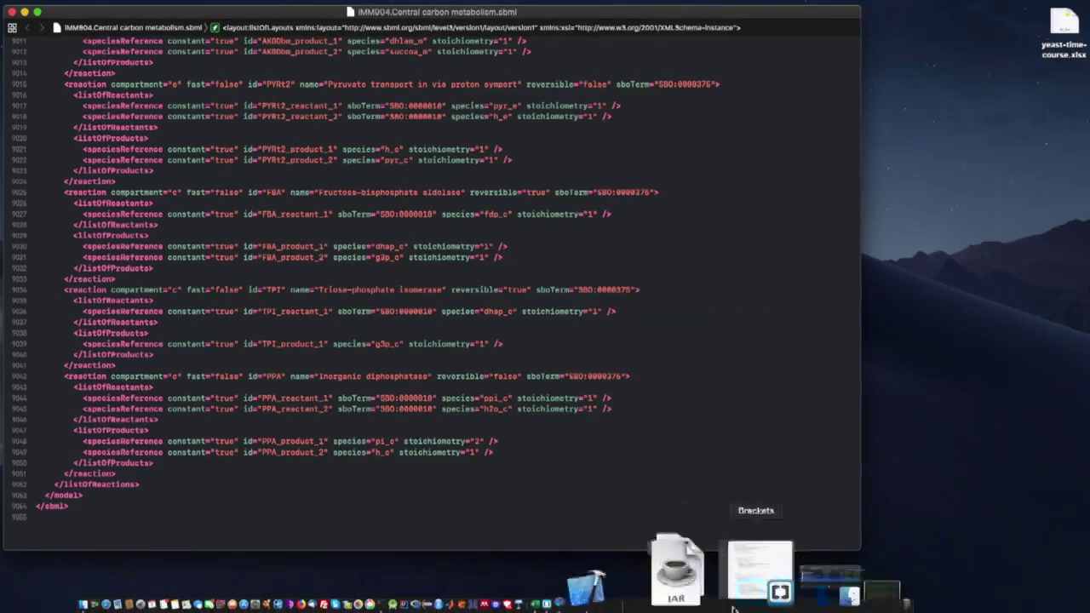
# - Unpack iMM904.xml.gz in Downloads and open iMM904.xml, scrolling to its end
pyautogui.click(753, 590)
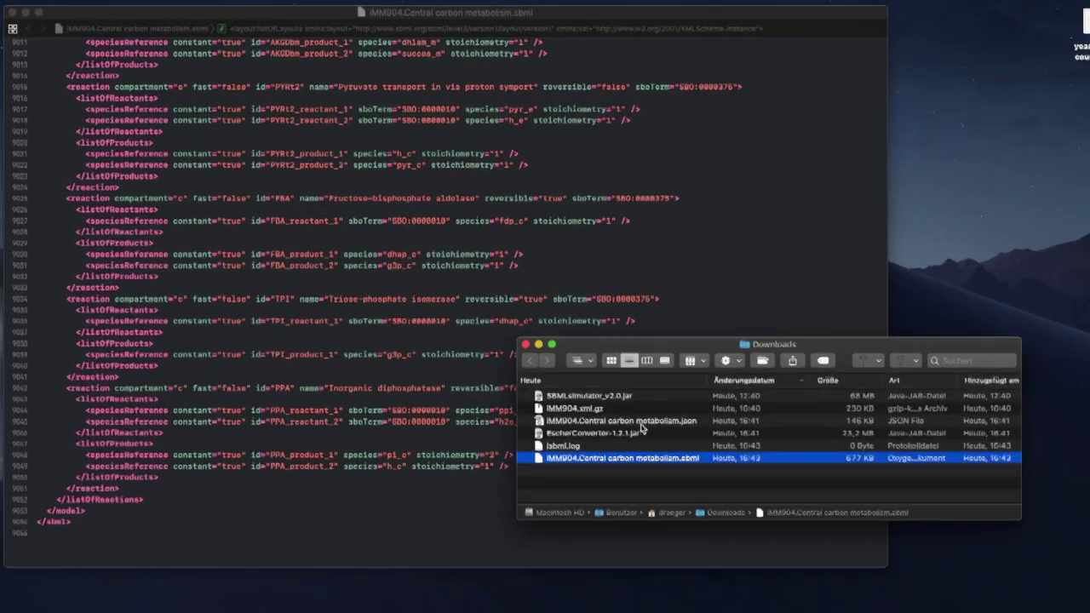
pyautogui.doubleClick(623, 414)
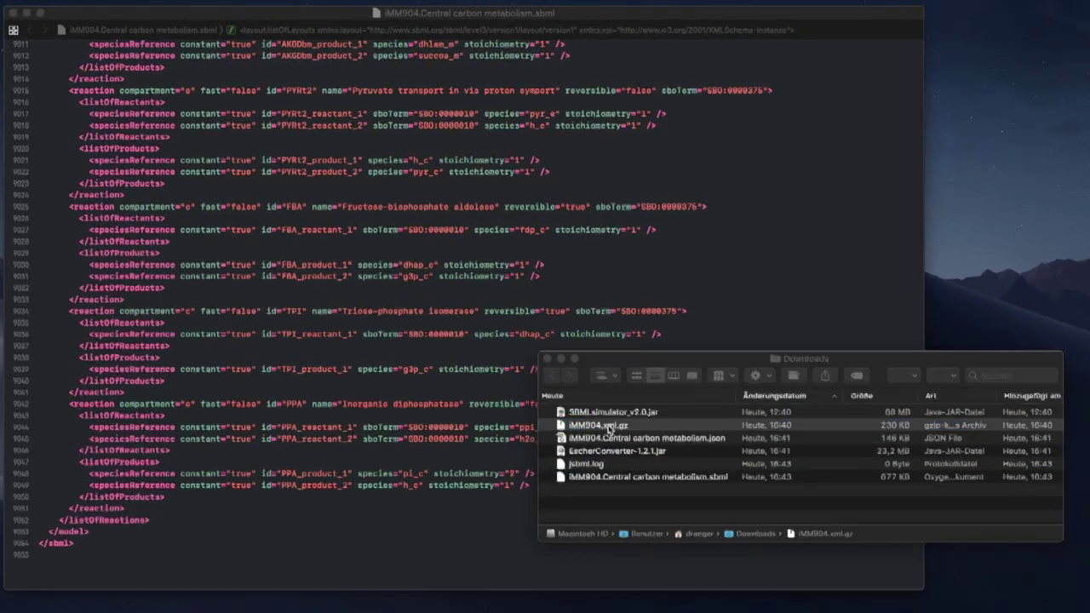
pyautogui.doubleClick(598, 494)
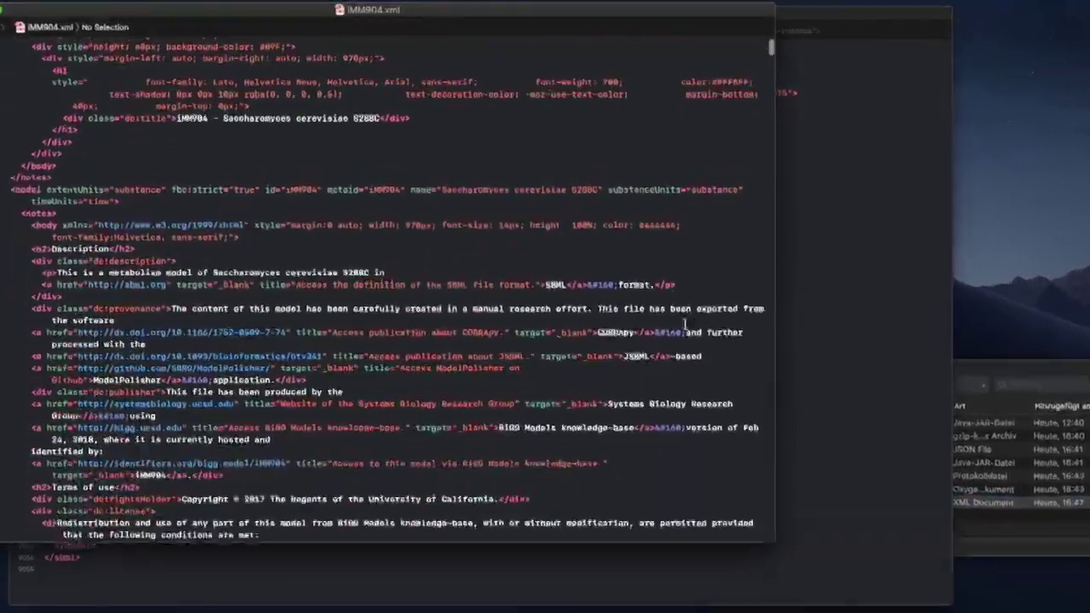
pyautogui.moveTo(805, 58); pyautogui.dragTo(803, 546)
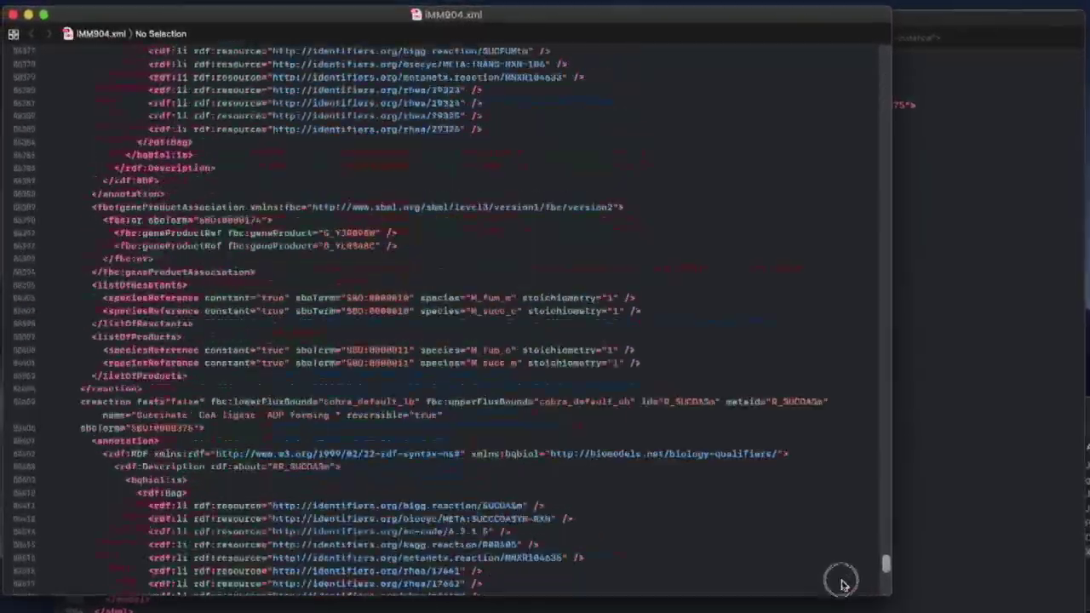
pyautogui.scroll(-5, 653, 389)
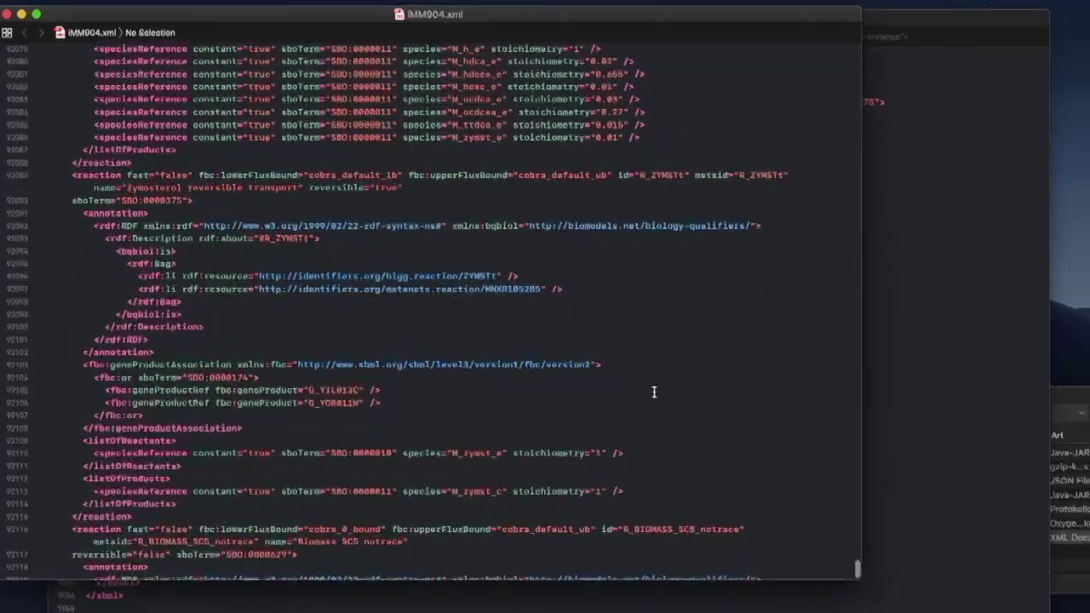
pyautogui.scroll(-1, 641, 386)
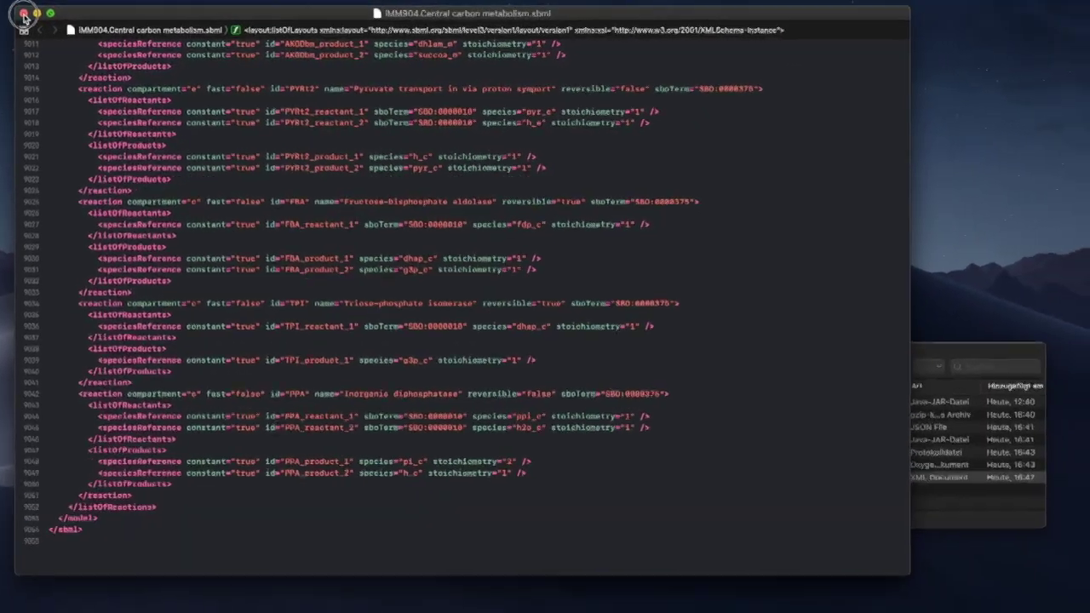
# - Close the SBML file and Downloads window and bring back the Brackets Java editor
pyautogui.click(35, 15)
pyautogui.click(531, 345)
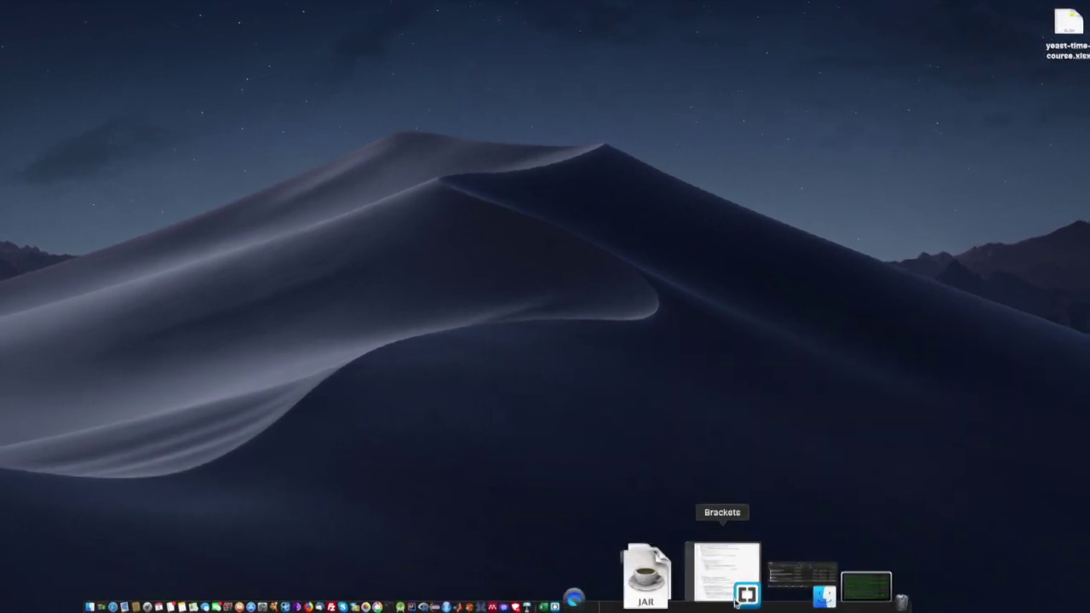
pyautogui.click(661, 571)
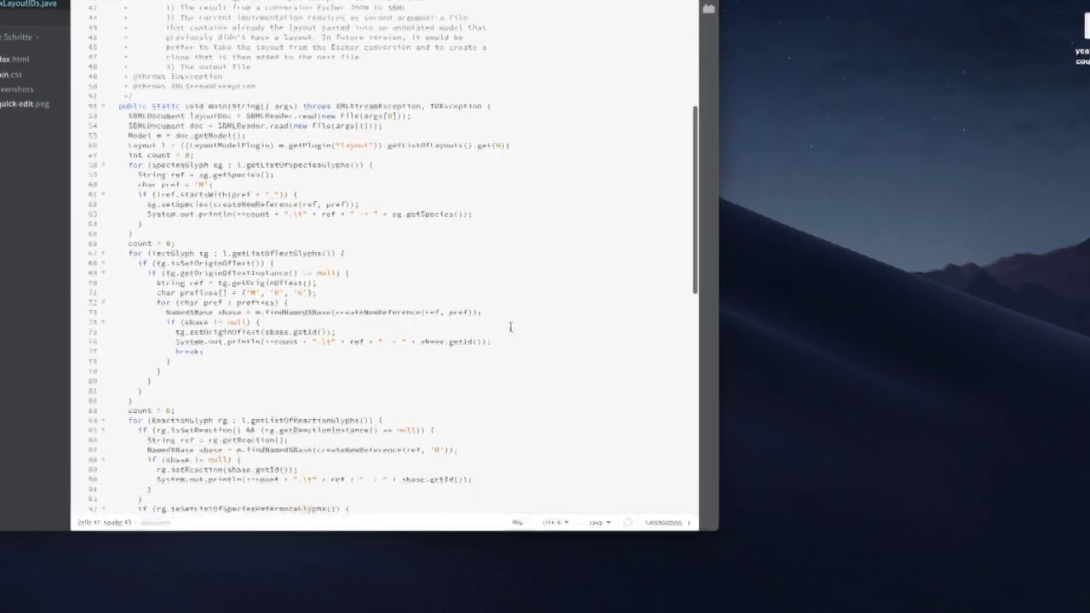
# - Scroll through FixLayoutIDs.java, briefly highlighting the two lines that read the input files
pyautogui.scroll(-2, 294, 282)
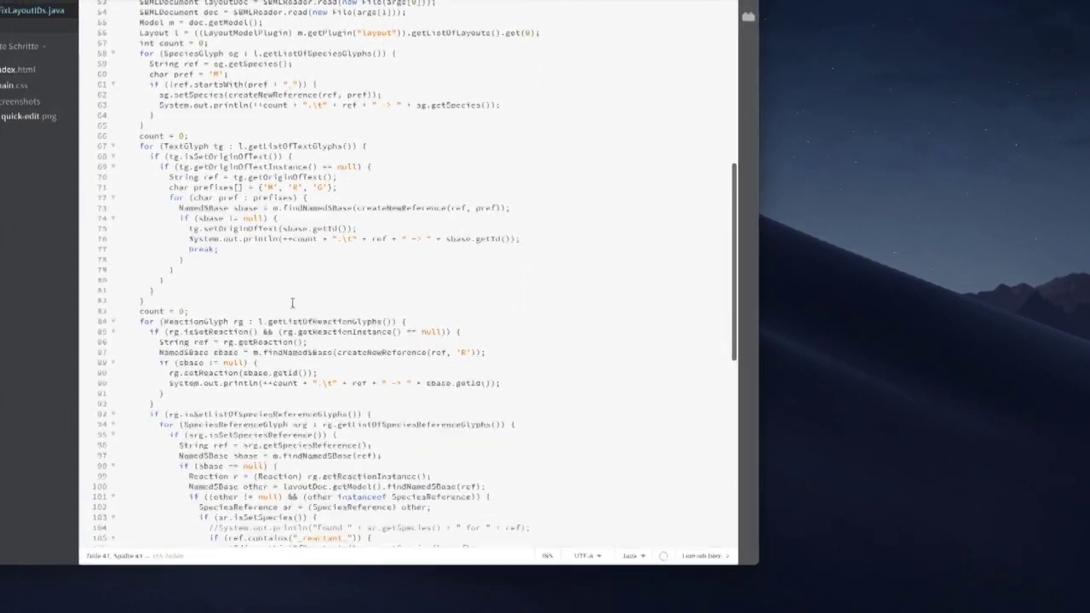
pyautogui.moveTo(322, 8); pyautogui.dragTo(417, 17)
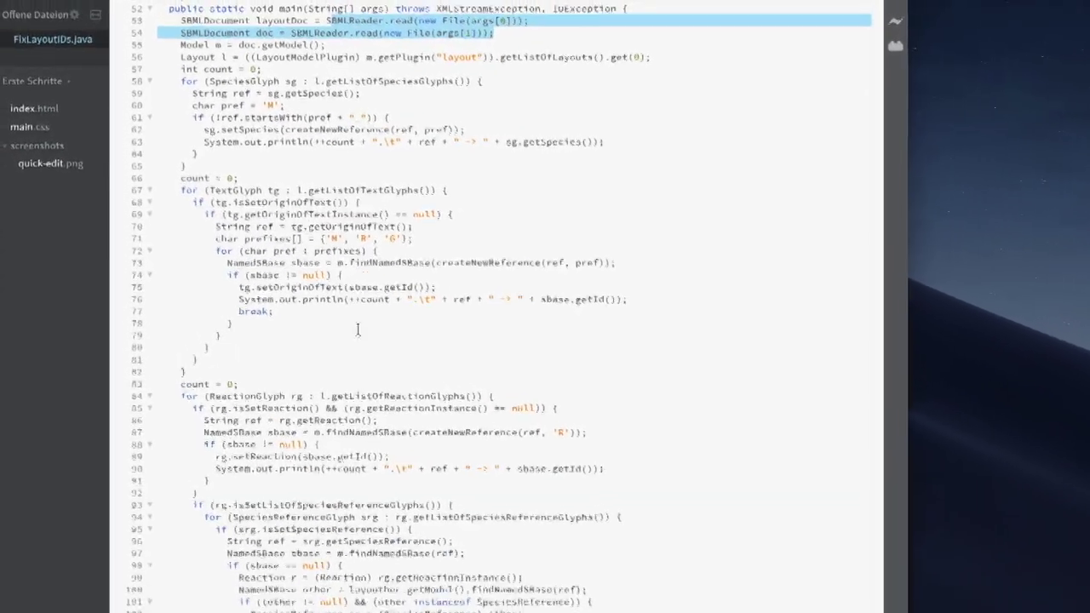
pyautogui.click(374, 245)
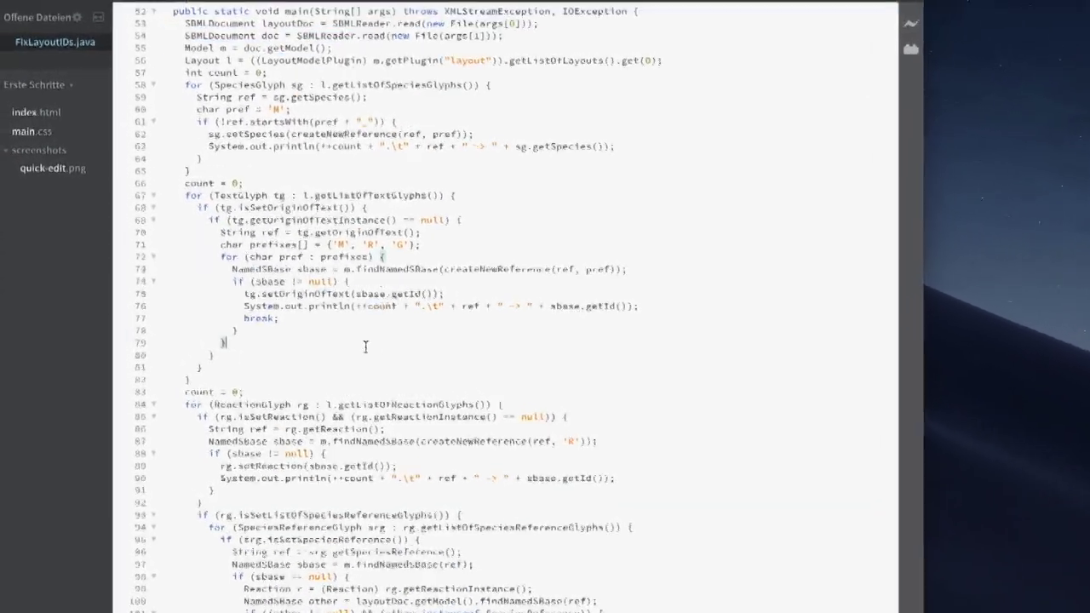
pyautogui.scroll(-3, 480, 366)
pyautogui.scroll(-3, 486, 370)
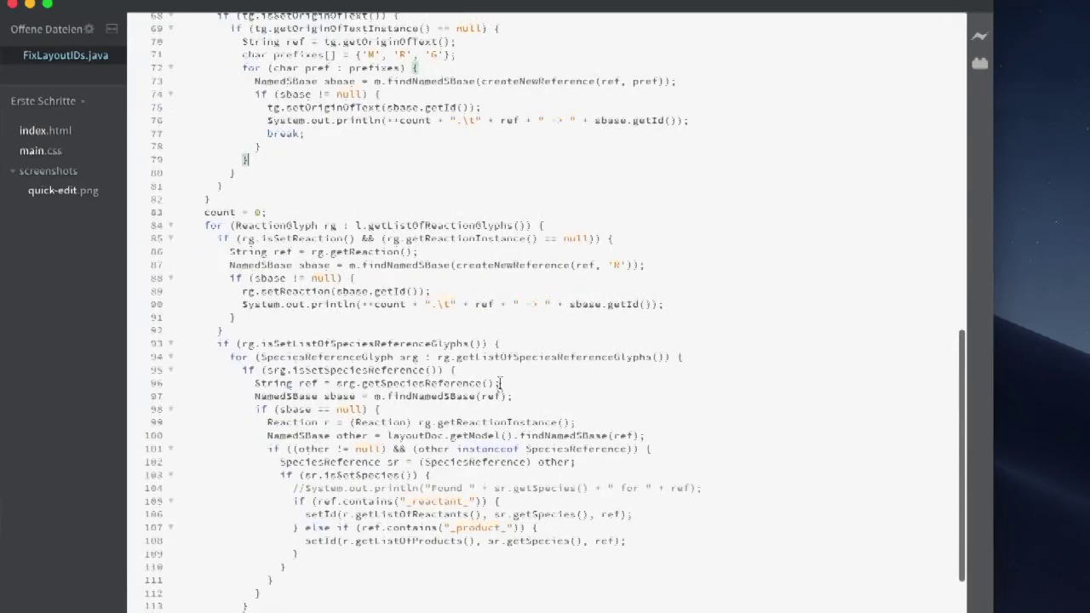
pyautogui.scroll(-1, 502, 383)
pyautogui.scroll(-4, 519, 400)
pyautogui.scroll(-2, 519, 400)
pyautogui.scroll(-3, 528, 409)
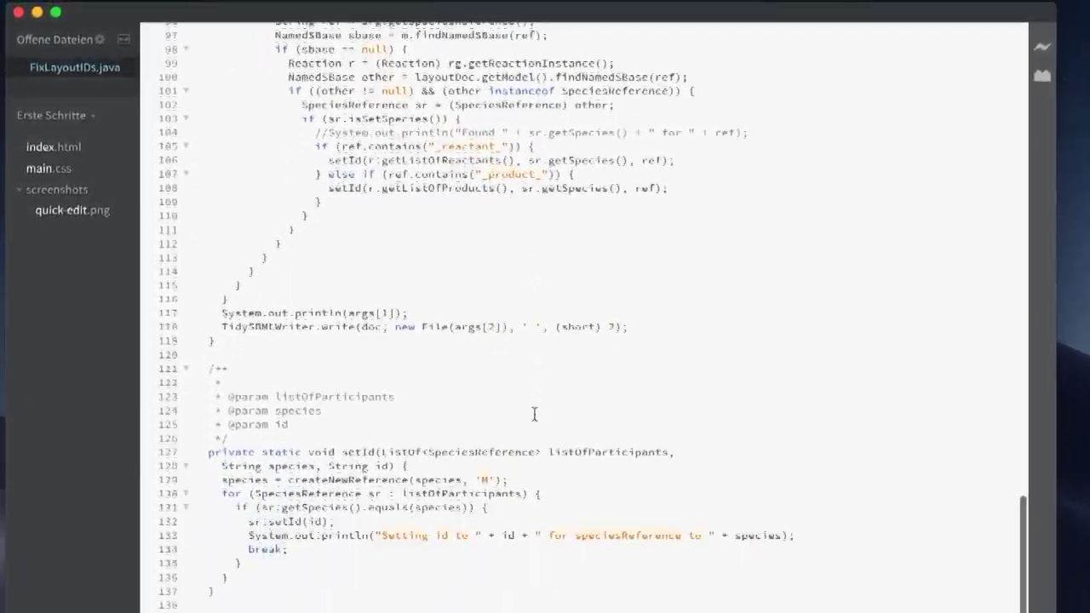
pyautogui.scroll(-2, 540, 418)
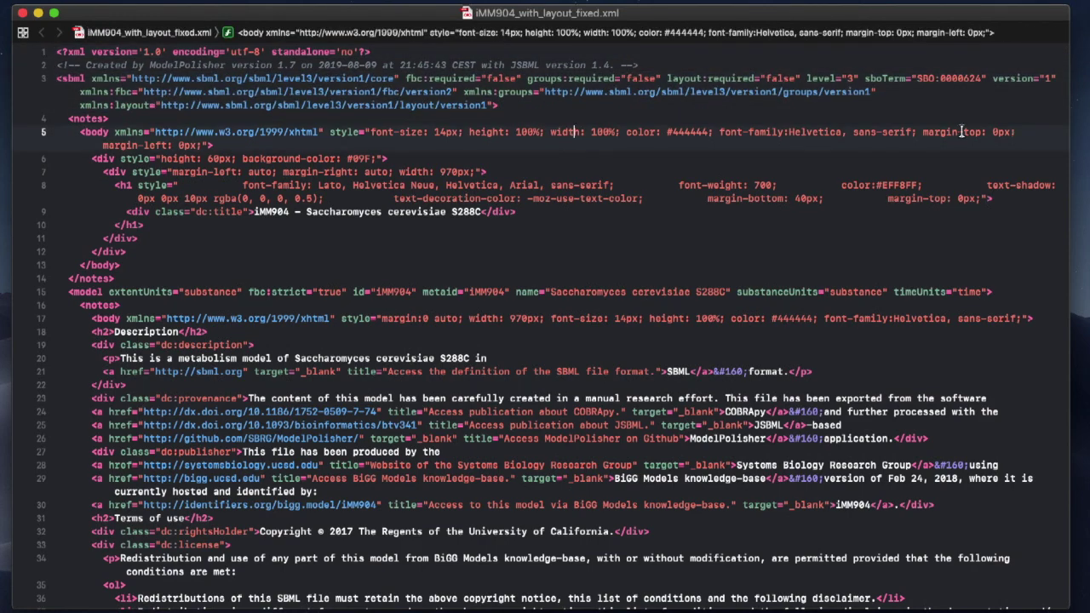
# - Search the fixed model for 'layout' and place the cursor on the Escher_Layout line
pyautogui.scroll(-2, 961, 132)
pyautogui.moveTo(1070, 65); pyautogui.dragTo(1008, 594)
pyautogui.scroll(15, 843, 500)
pyautogui.scroll(15, 842, 500)
pyautogui.scroll(15, 843, 500)
pyautogui.press('super+f')
pyautogui.write('la')
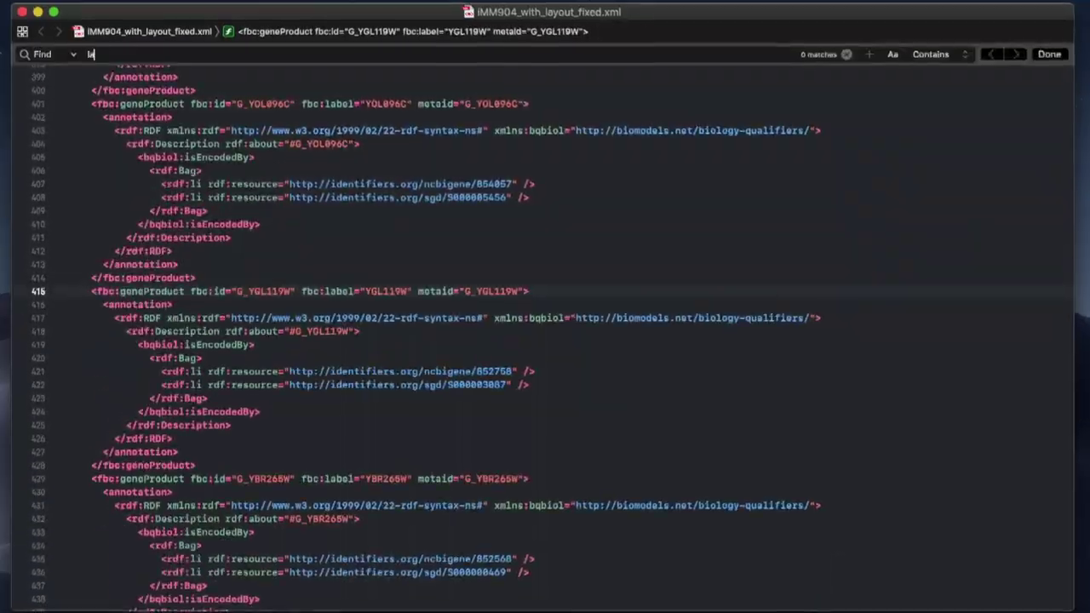
pyautogui.write('yout')
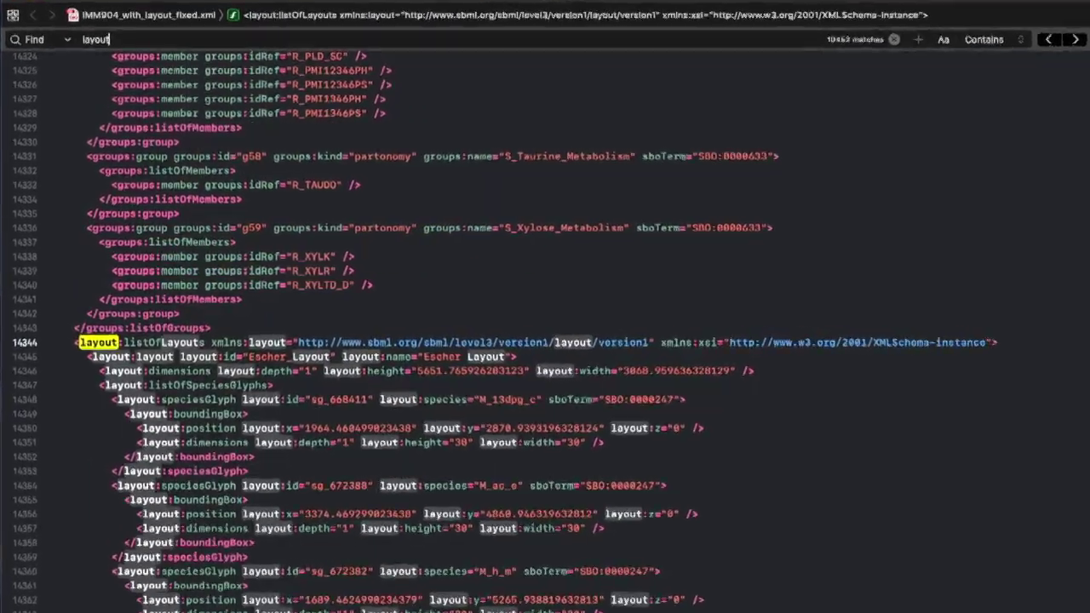
pyautogui.press('Escape')
pyautogui.click(585, 275)
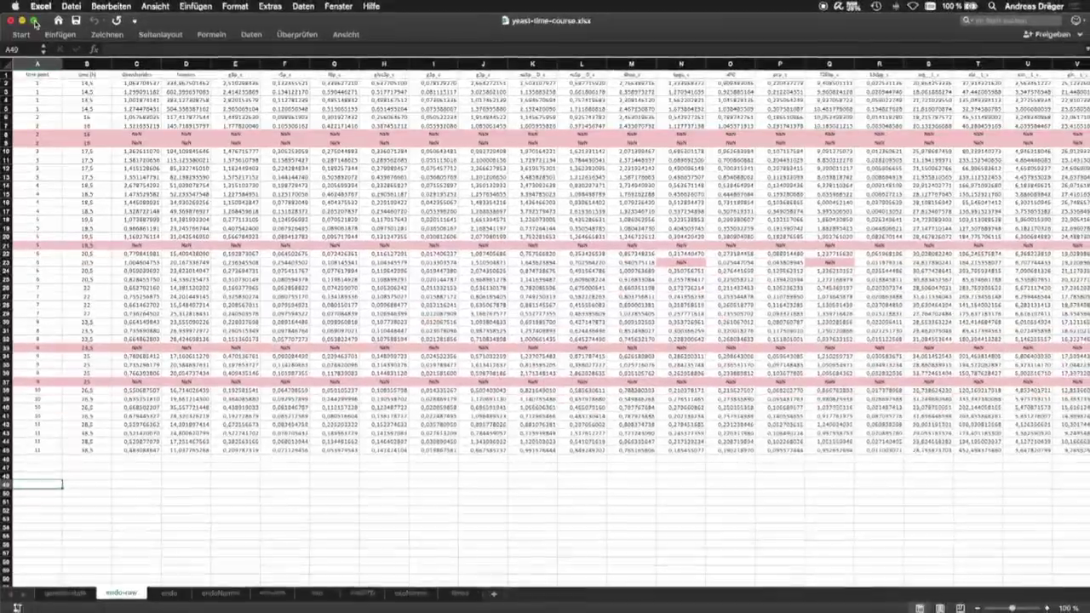
# - Tile Excel beside the model and enter species ID M_g6p_c into cell E49
pyautogui.click(34, 21)
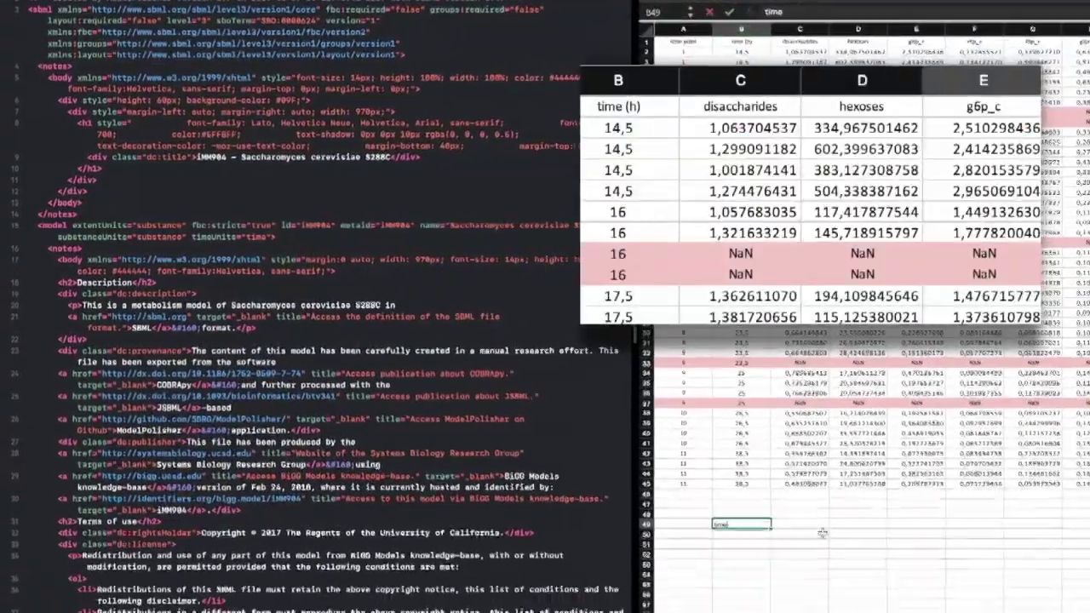
pyautogui.press('Right')
pyautogui.press('Right')
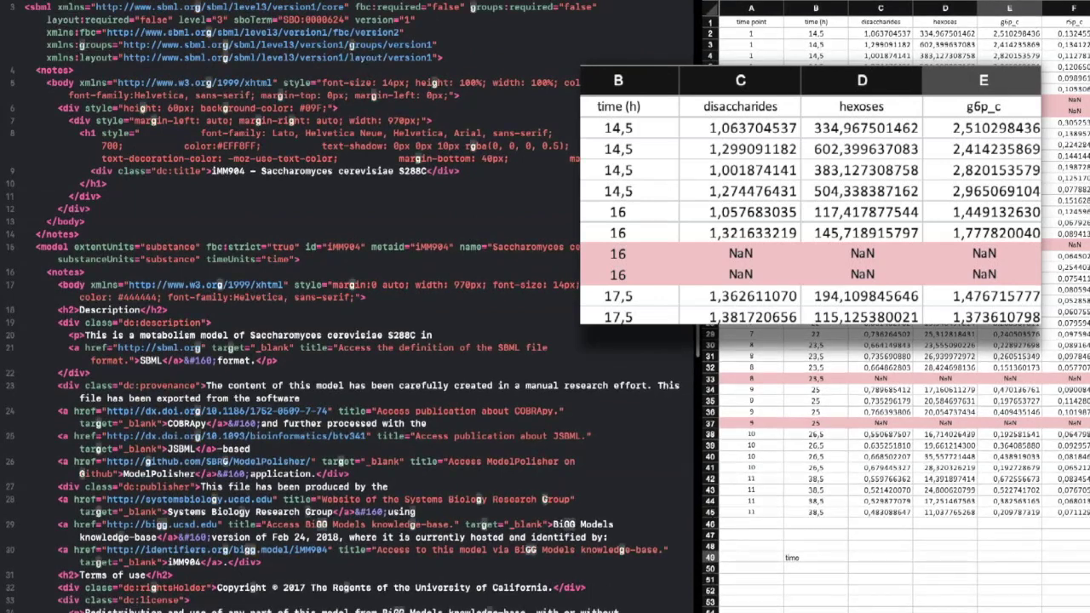
pyautogui.write('p_c" sboTerm="SBO:0000247">')
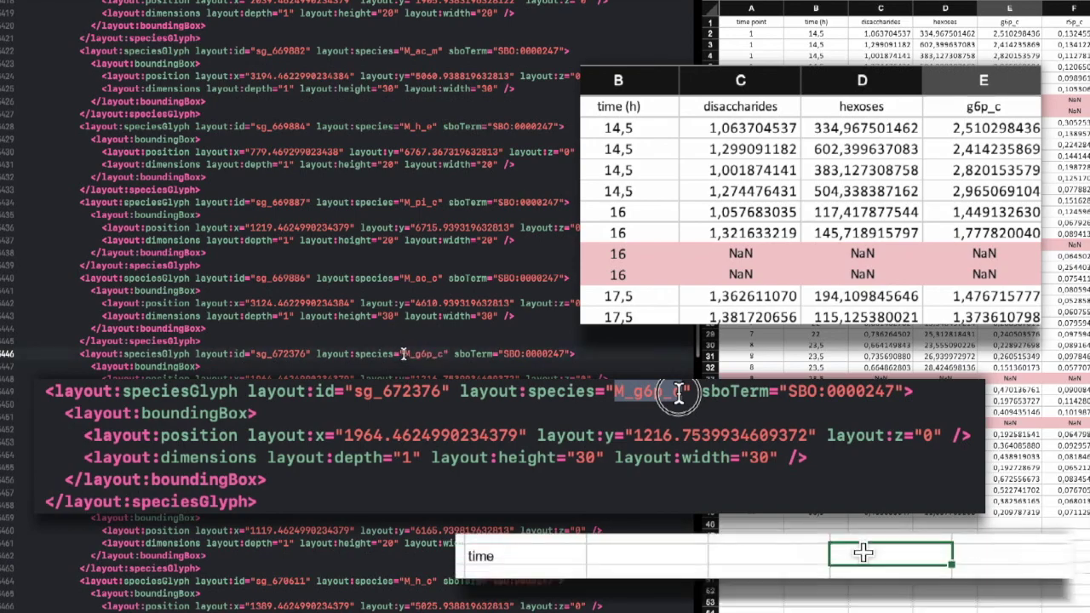
pyautogui.moveTo(404, 354); pyautogui.dragTo(443, 355)
pyautogui.press('super+c')
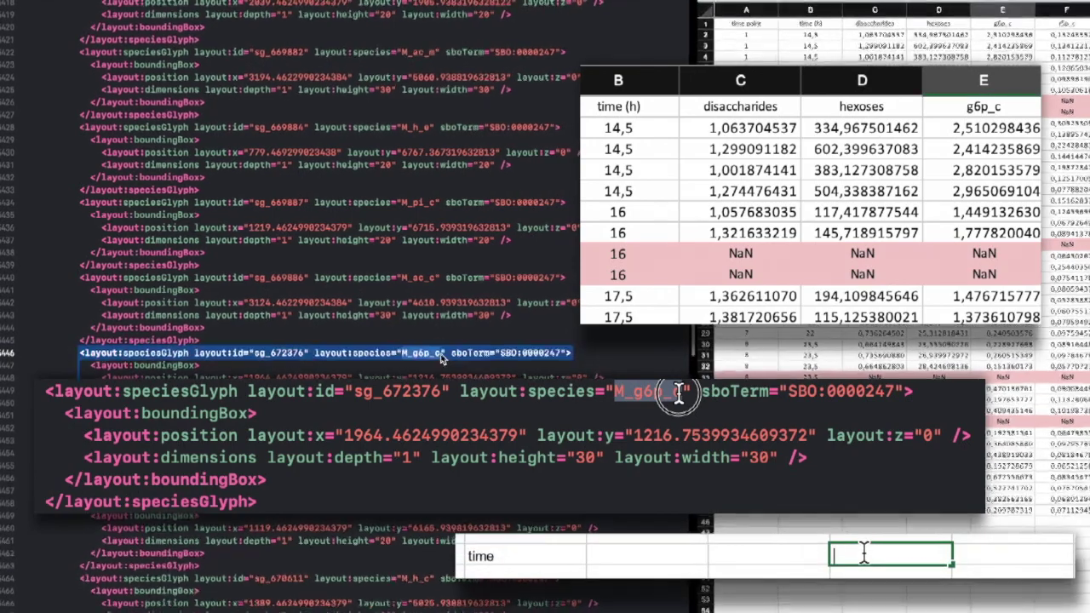
pyautogui.write('M_g6p_c')
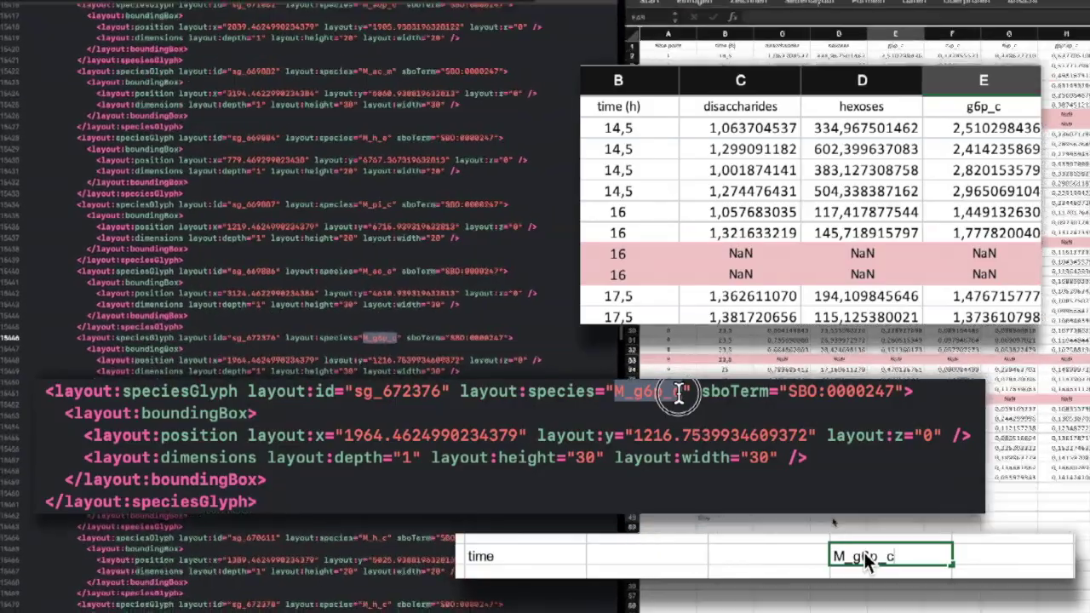
pyautogui.press('Tab')
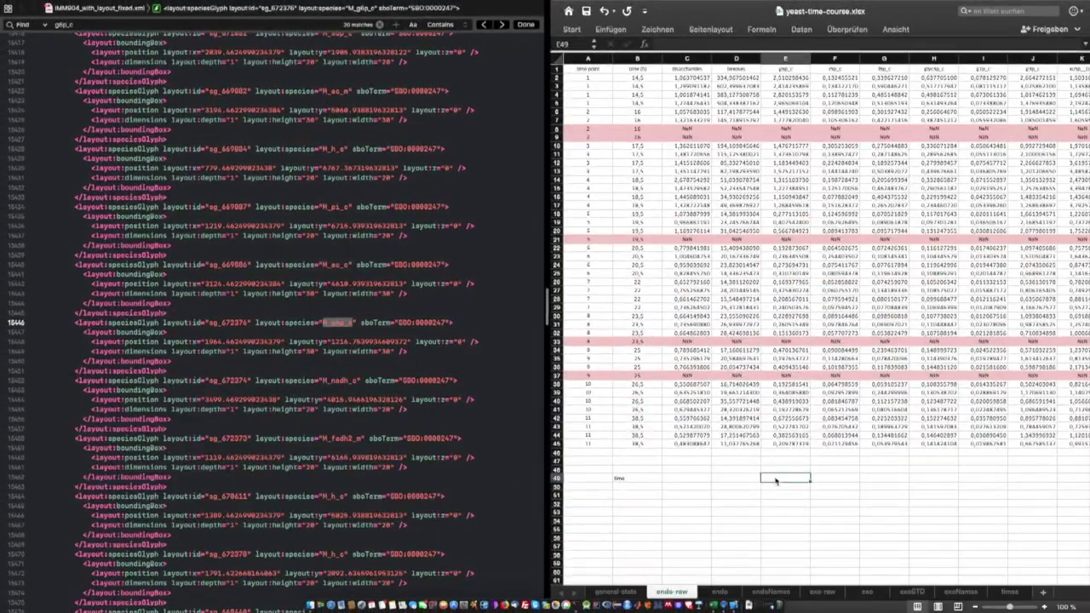
pyautogui.press('super+v')
pyautogui.press('super+z')
pyautogui.press('super+v')
# - Find r5p_c in the model and paste its ID M_r5p_c into cell F49
pyautogui.click(836, 69)
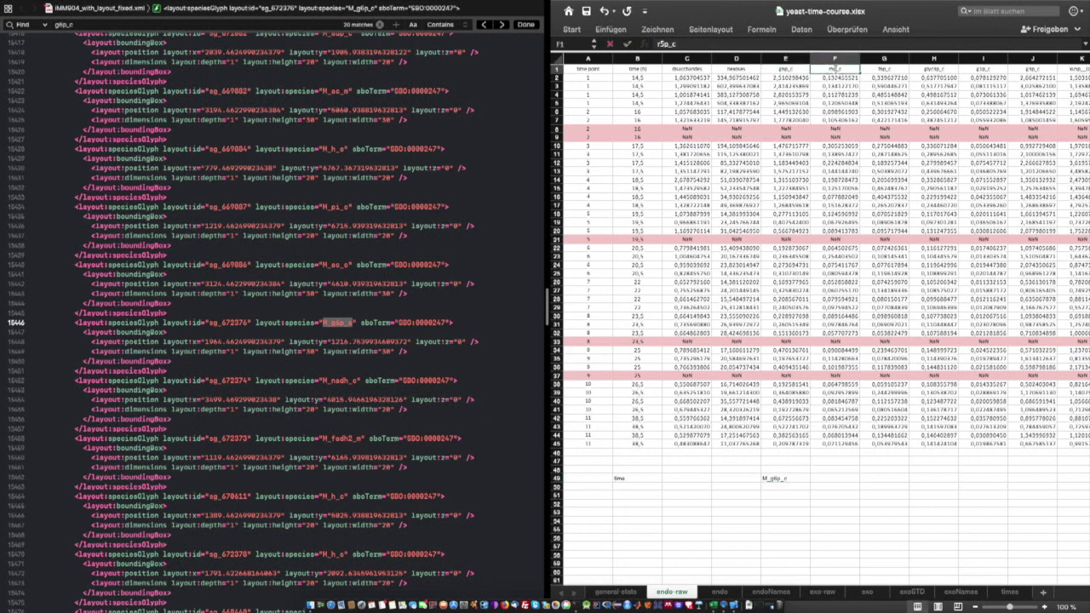
pyautogui.click(835, 478)
pyautogui.click(424, 347)
pyautogui.press('super+f')
pyautogui.write('r5p_c')
pyautogui.press('Return')
pyautogui.doubleClick(467, 322)
pyautogui.press('super+c')
pyautogui.doubleClick(831, 479)
pyautogui.press('super+v')
pyautogui.press('Tab')
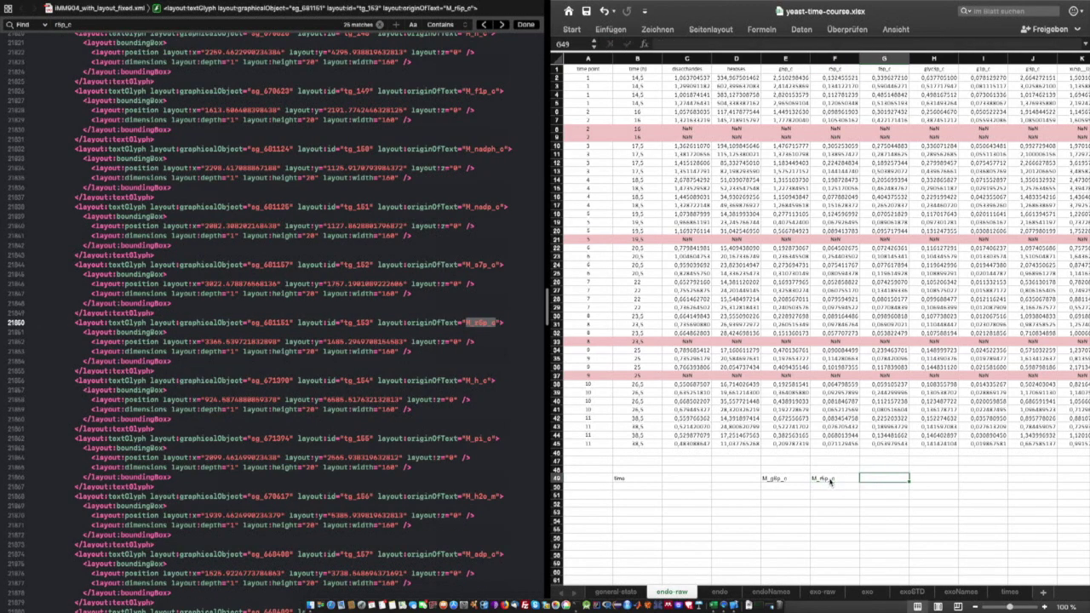
# - Find f6p_c in the model and paste its ID M_f6p_c into cell G49
pyautogui.click(886, 70)
pyautogui.press('super+c')
pyautogui.click(441, 292)
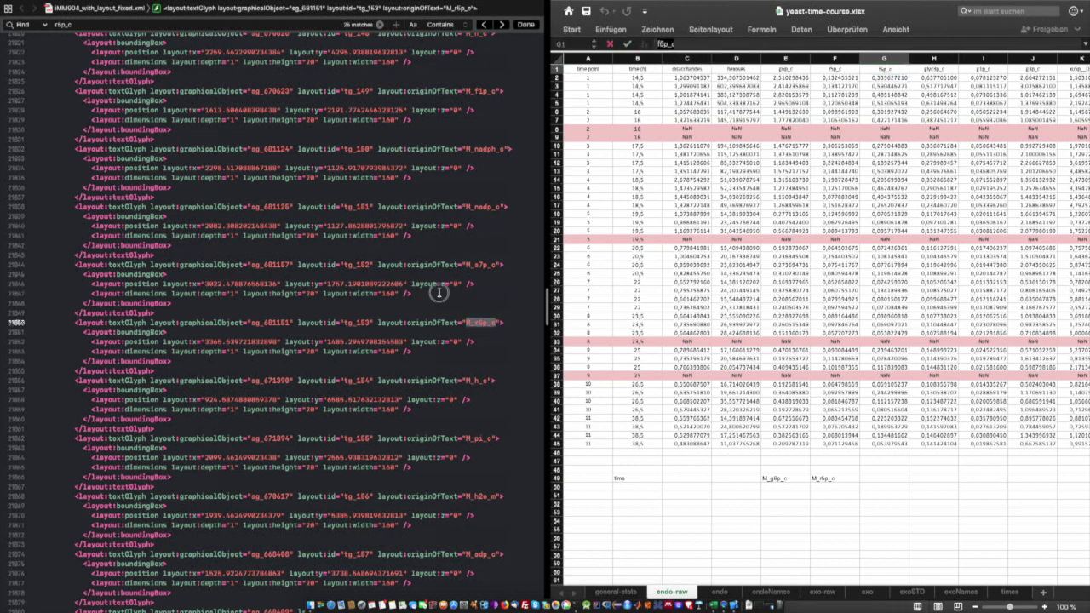
pyautogui.press('super+f')
pyautogui.press('super+v')
pyautogui.press('Return')
pyautogui.doubleClick(313, 322)
pyautogui.press('super+c')
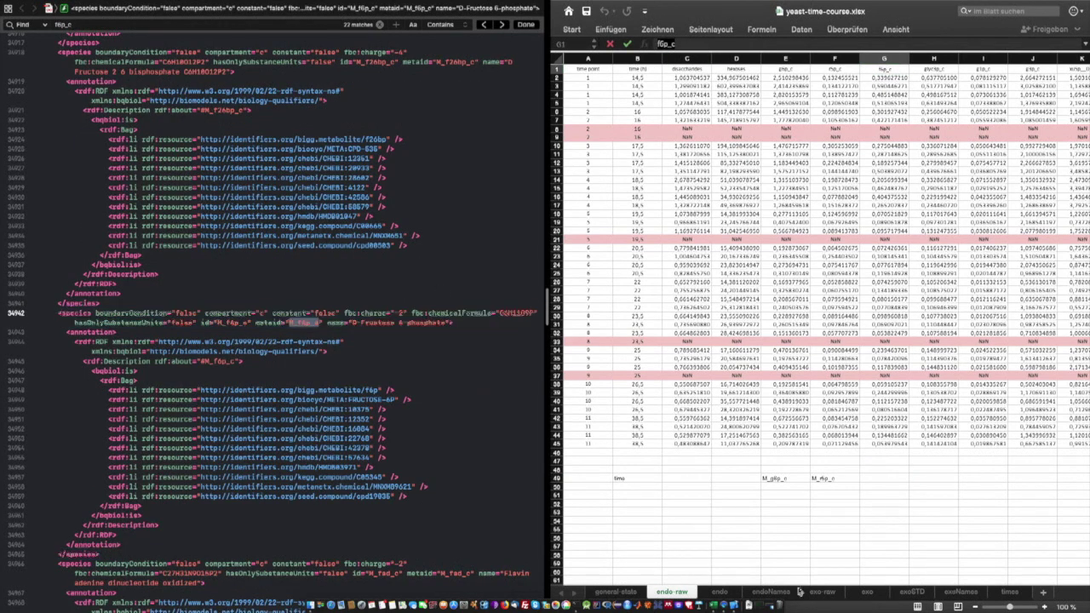
pyautogui.doubleClick(877, 479)
pyautogui.press('super+v')
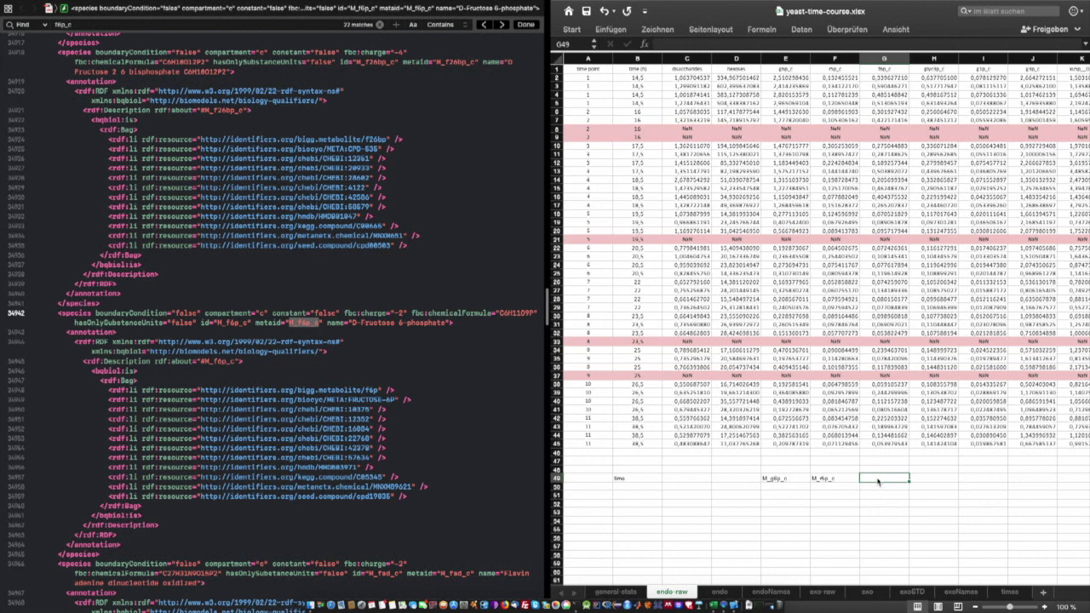
pyautogui.press('Tab')
# - Fill B50:B52 with shifted time formulas =B2-14,5, =B6-14,5 and =B10-14,5
pyautogui.click(626, 487)
pyautogui.write('=')
pyautogui.click(637, 77)
pyautogui.write('-')
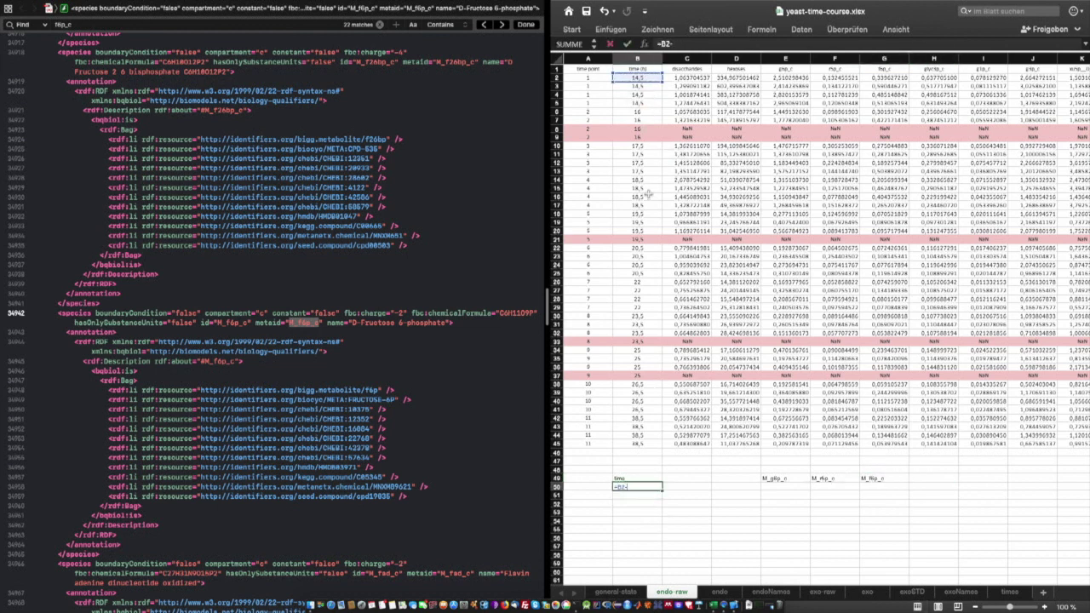
pyautogui.write('14,5')
pyautogui.press('Return')
pyautogui.click(658, 489)
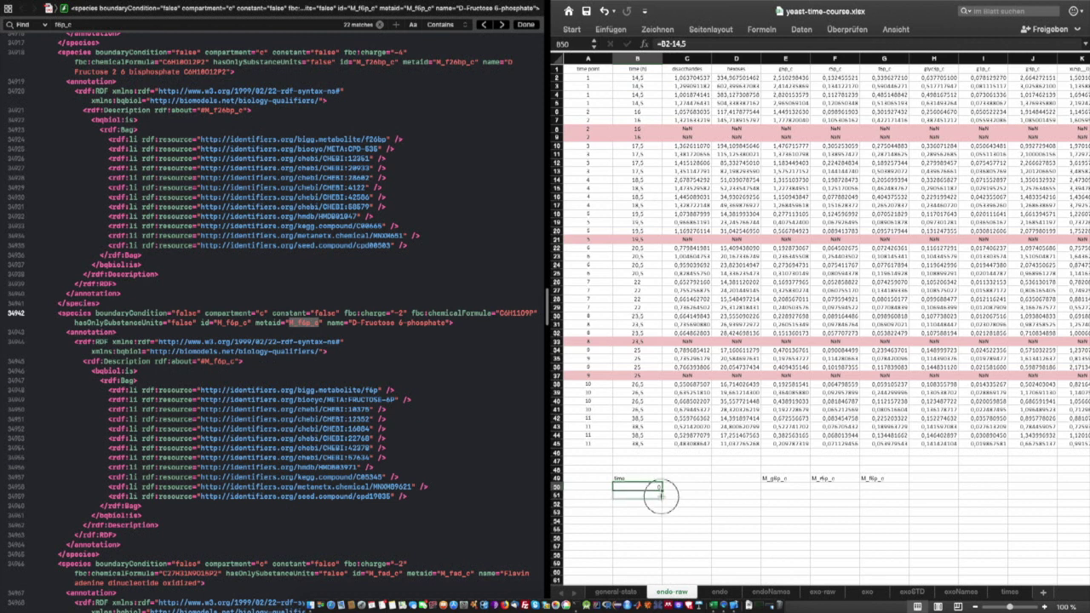
pyautogui.click(663, 497)
pyautogui.write('=')
pyautogui.click(637, 111)
pyautogui.write('-14')
pyautogui.press('Return')
pyautogui.write('=')
pyautogui.click(637, 146)
pyautogui.write('-14.5')
pyautogui.press('Return')
# - Enter M_g6p_c medians in E50:E52: =MEDIAN(E2:E5), =MEDIAN(E6:E7), =MEDIAN(E10:E13)
pyautogui.click(785, 503)
pyautogui.write('=')
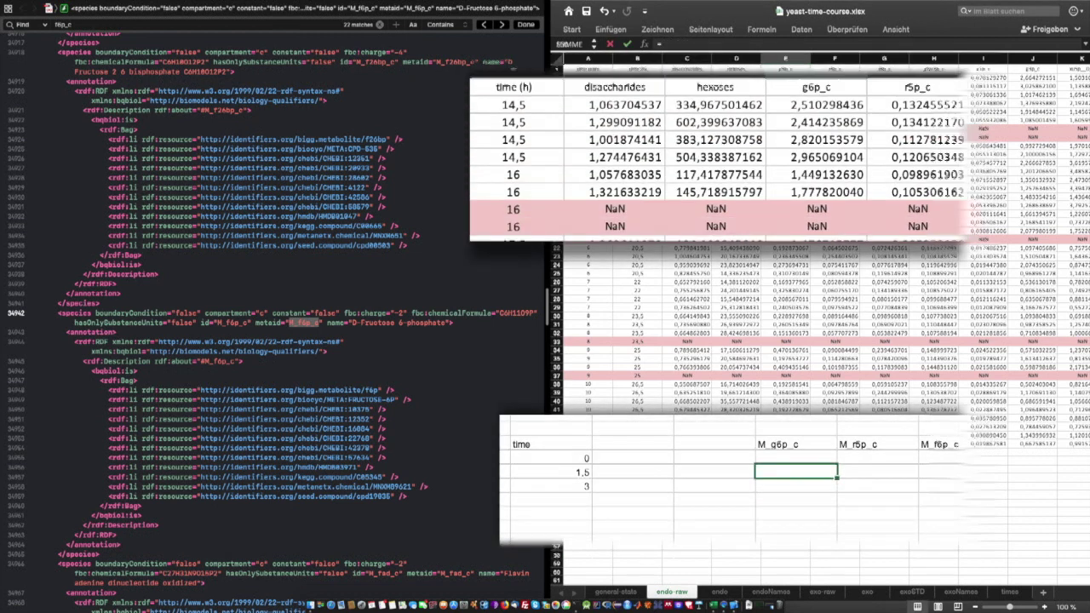
pyautogui.write('MEDIAN')
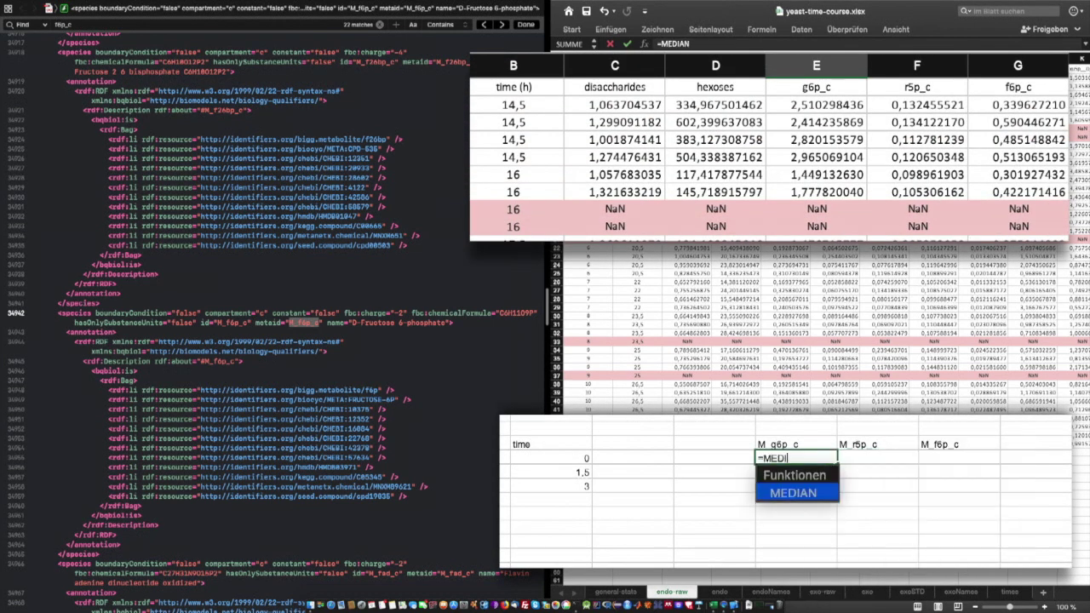
pyautogui.write('(')
pyautogui.moveTo(816, 104); pyautogui.dragTo(825, 158)
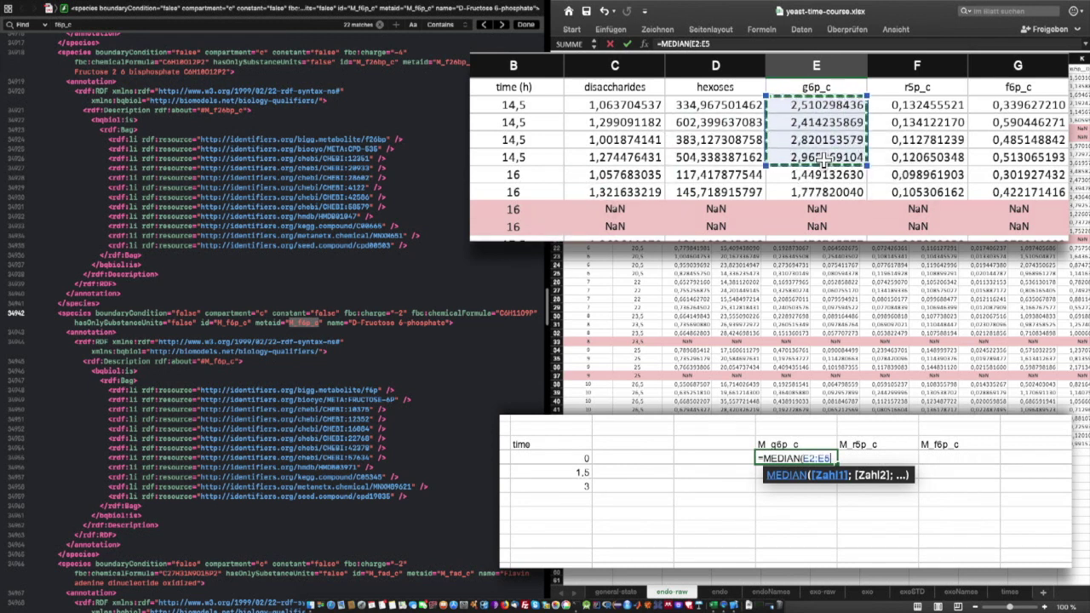
pyautogui.press('Return')
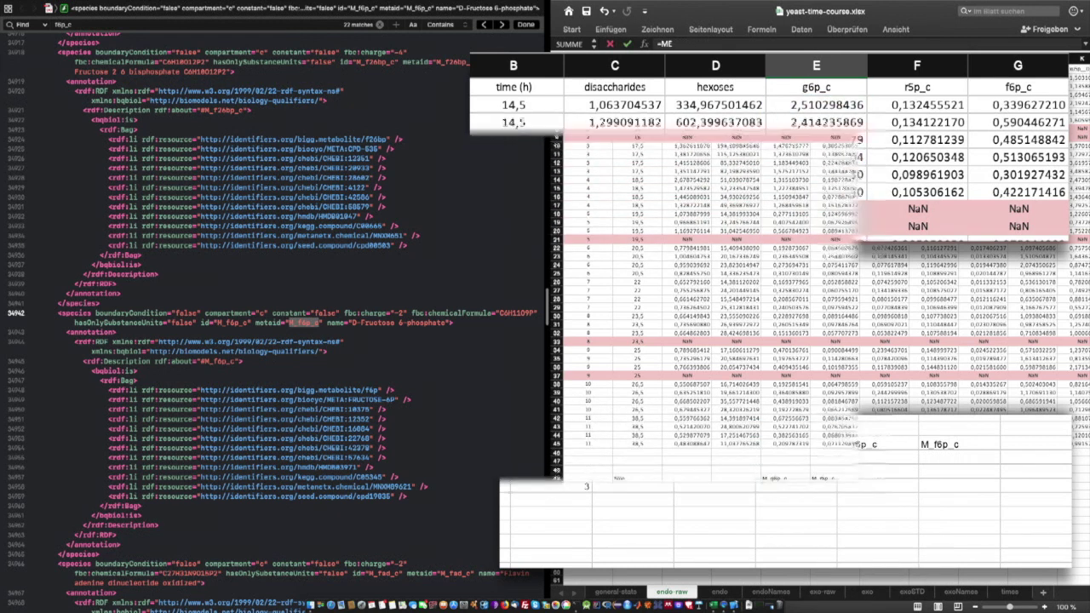
pyautogui.write('MEDIAN(')
pyautogui.moveTo(786, 111); pyautogui.dragTo(785, 120)
pyautogui.press('Return')
pyautogui.write('=MEDIAN(')
pyautogui.click(790, 149)
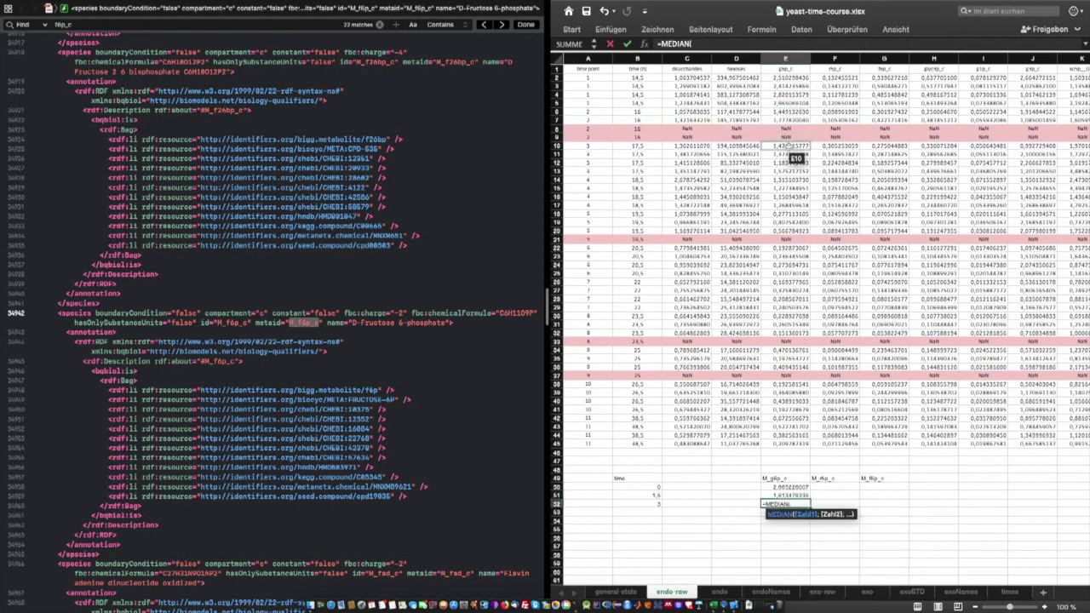
pyautogui.moveTo(790, 148); pyautogui.dragTo(791, 172)
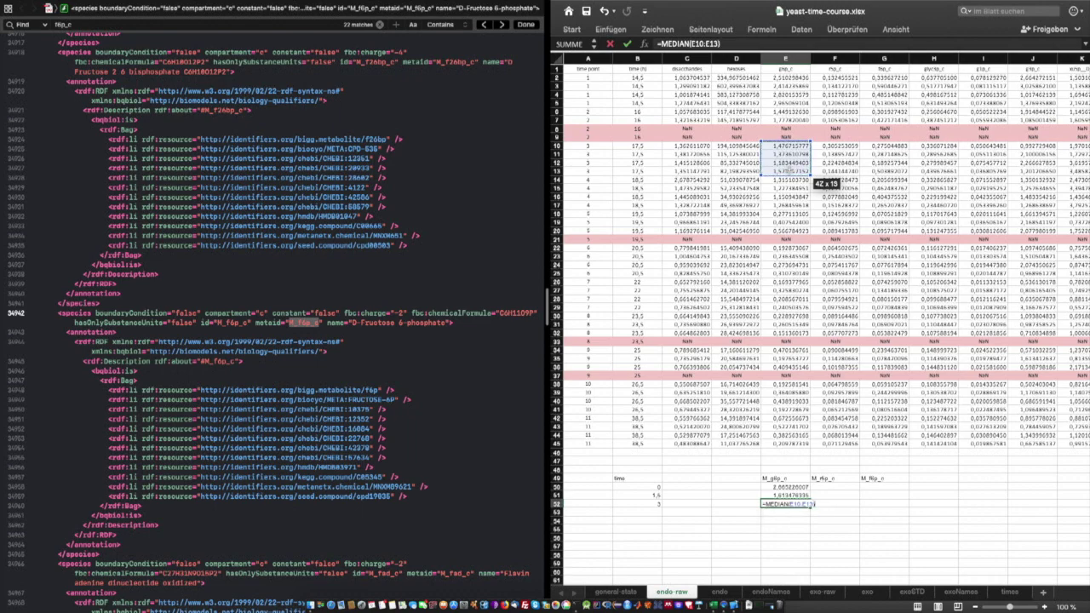
pyautogui.press('Return')
pyautogui.press('super+Tab')
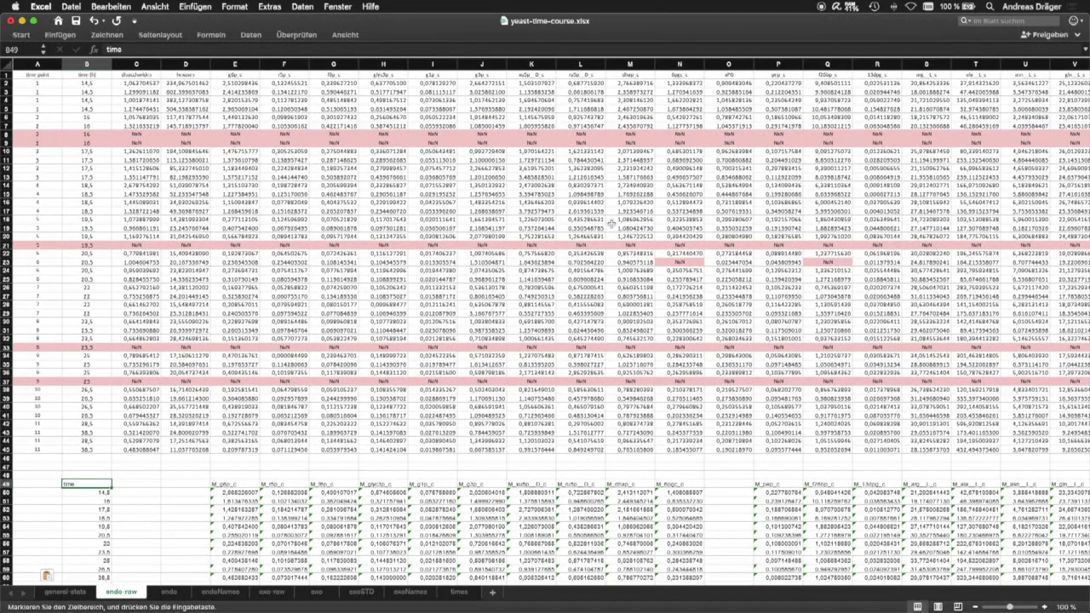
# - Clear cells O49:O60 of the summary table, then check the median formula in N55
pyautogui.scroll(-3, 611, 223)
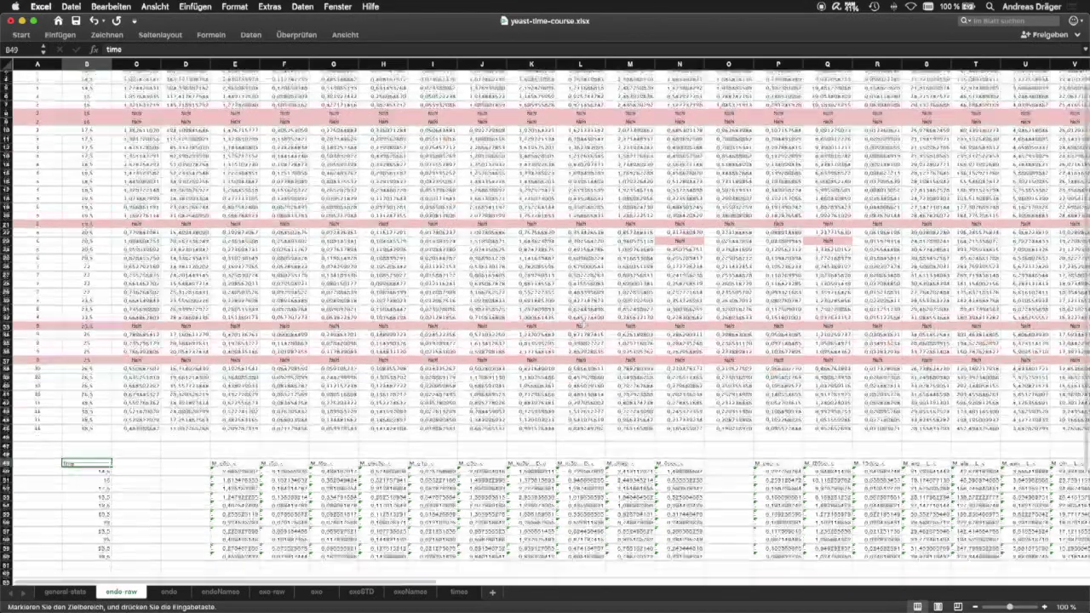
pyautogui.moveTo(721, 406); pyautogui.dragTo(720, 486)
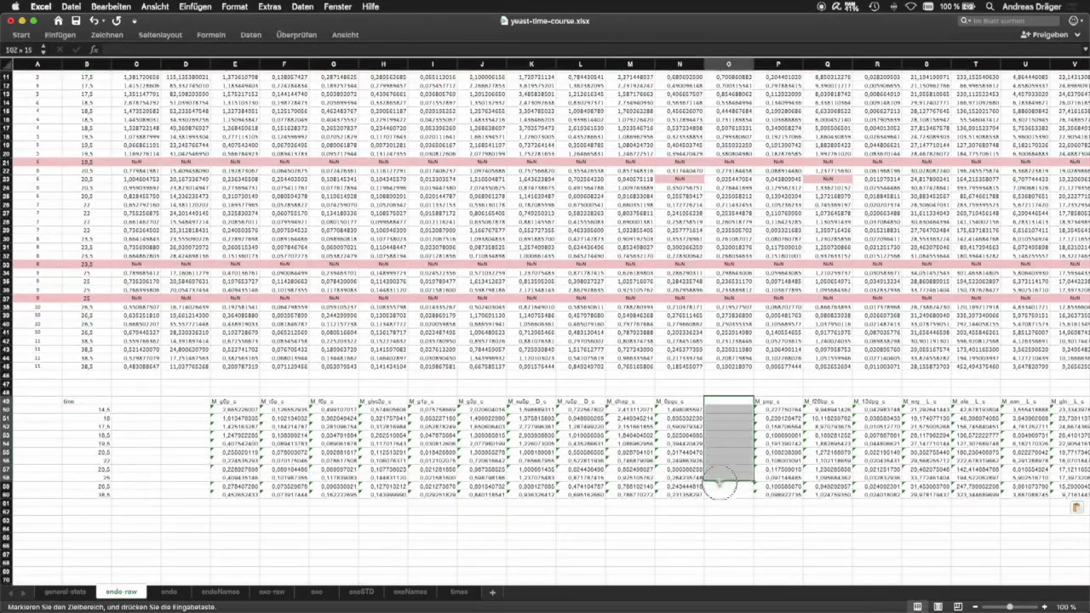
pyautogui.press('Delete')
pyautogui.click(698, 453)
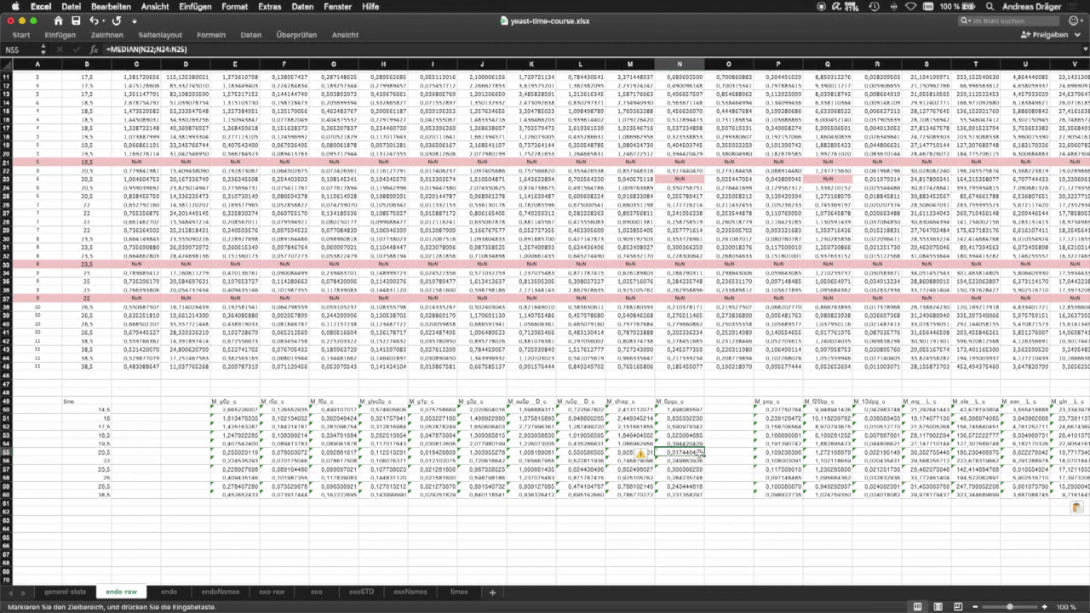